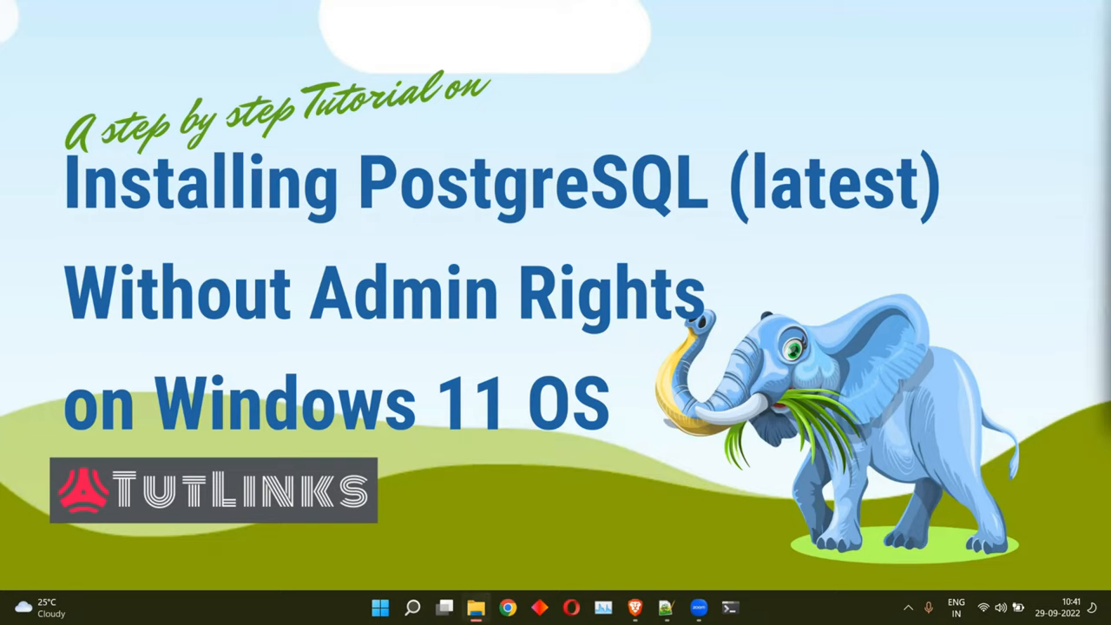
- Browse to enterprisedb.com/download-postgresql-binaries and locate the Version 14.5 section
left_click(635, 607)
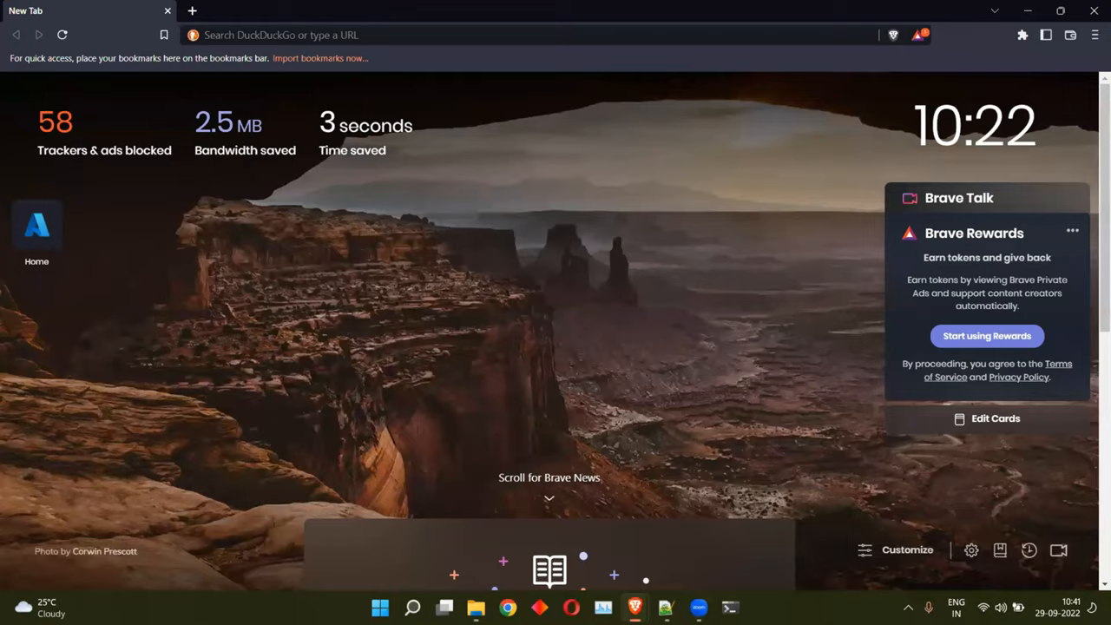
left_click(304, 36)
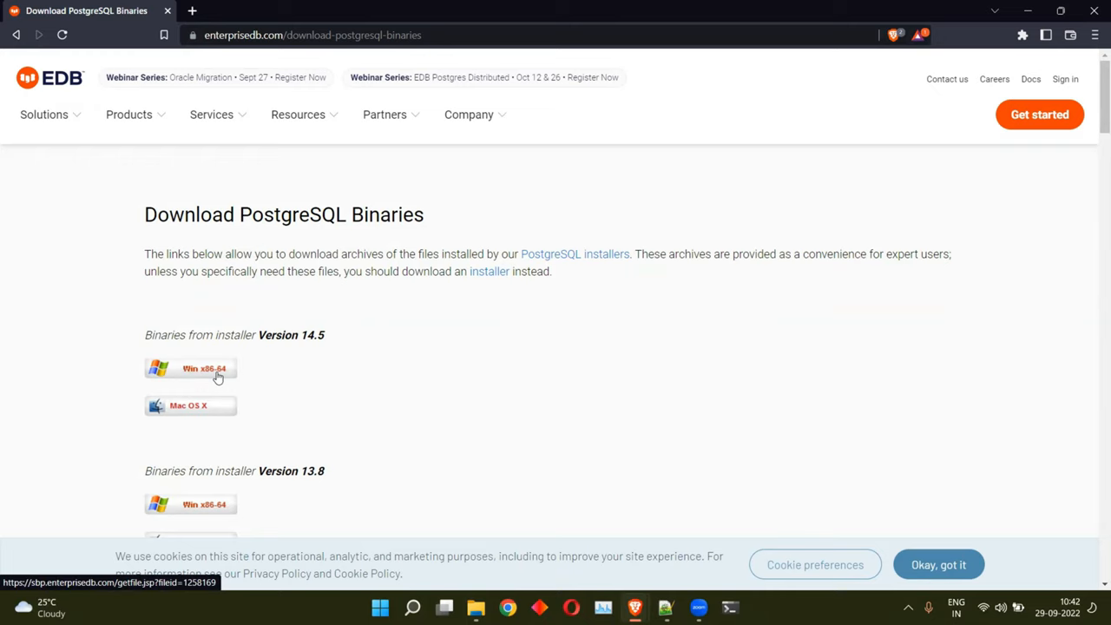
double_click(298, 336)
left_click_drag(298, 337, 309, 335)
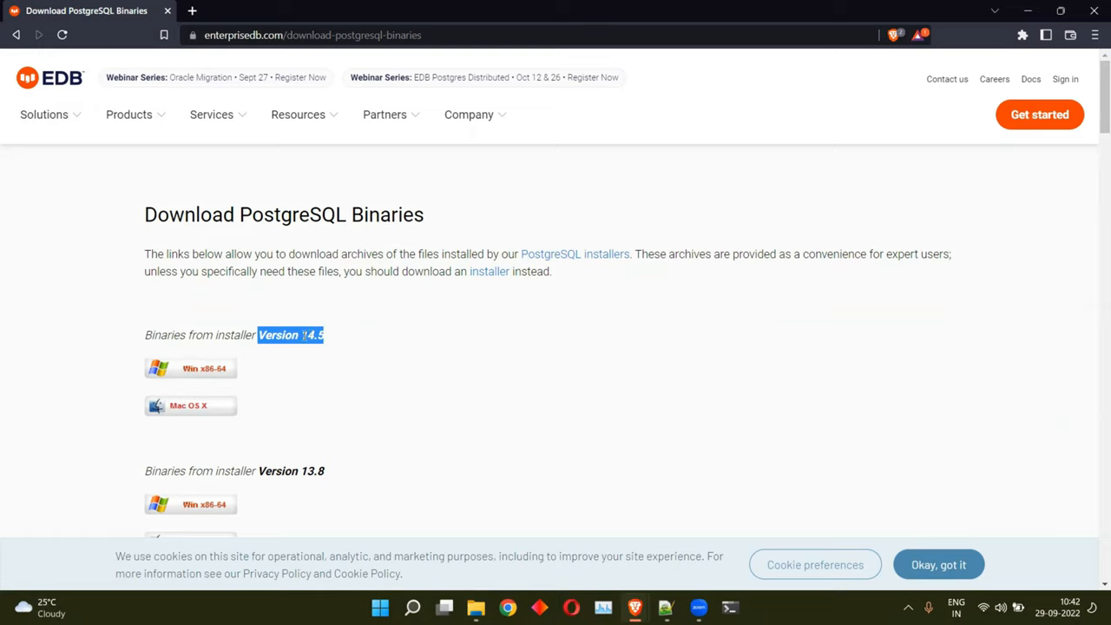
- Download the PostgreSQL 14.5 Win x86-64 binaries zip and save it into Downloads
left_click(227, 370)
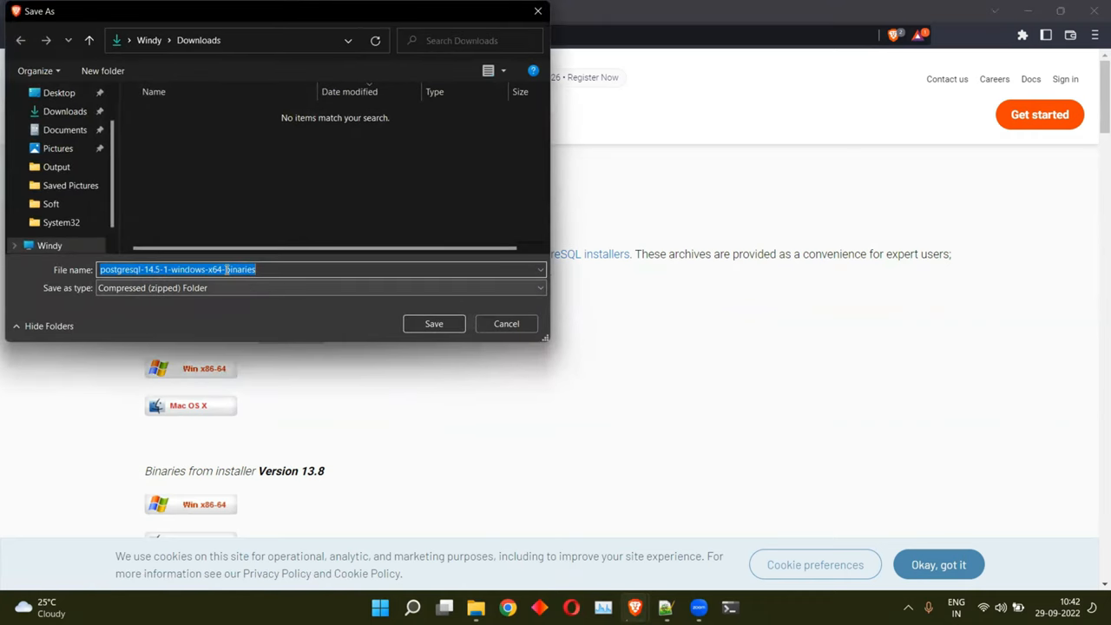
left_click(434, 323)
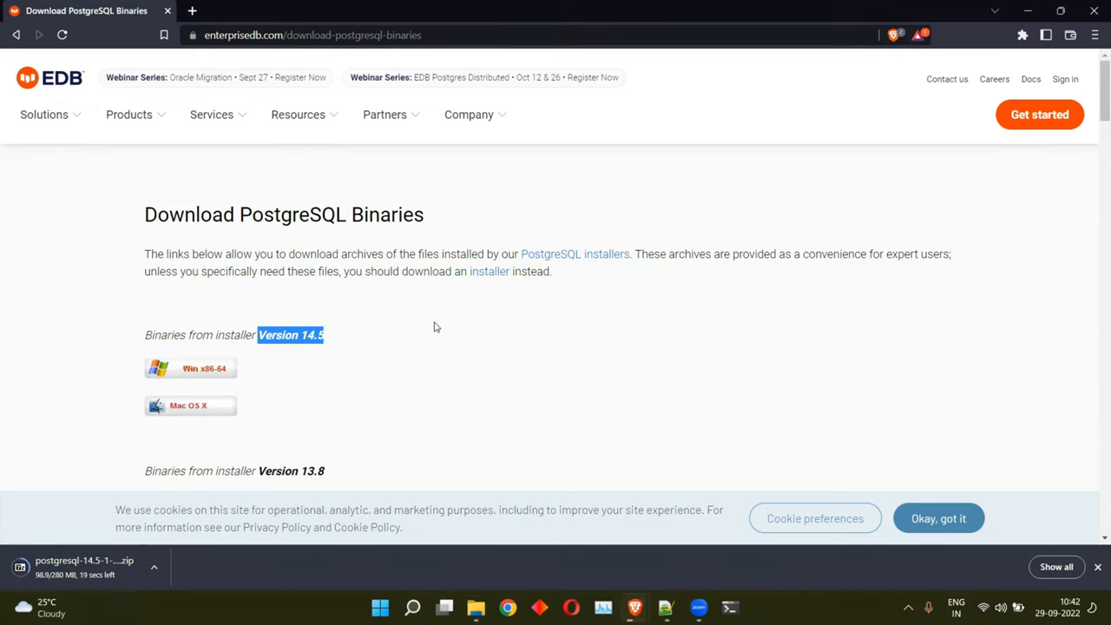
left_click(476, 606)
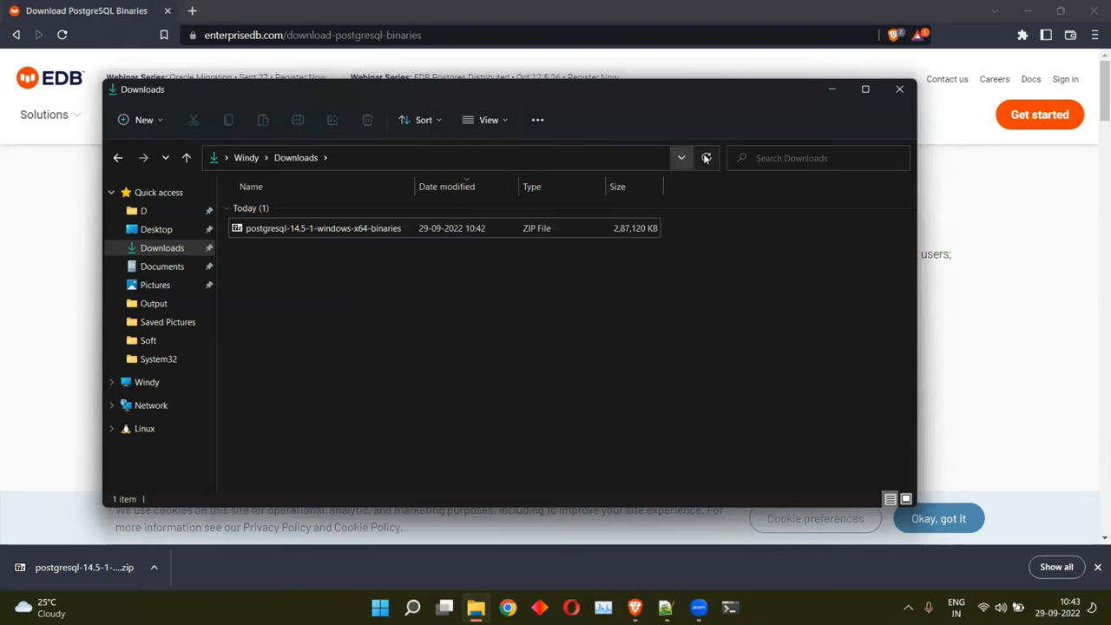
- Unblock the downloaded postgresql-14.5 binaries zip via its Properties and launch 7-Zip
right_click(312, 228)
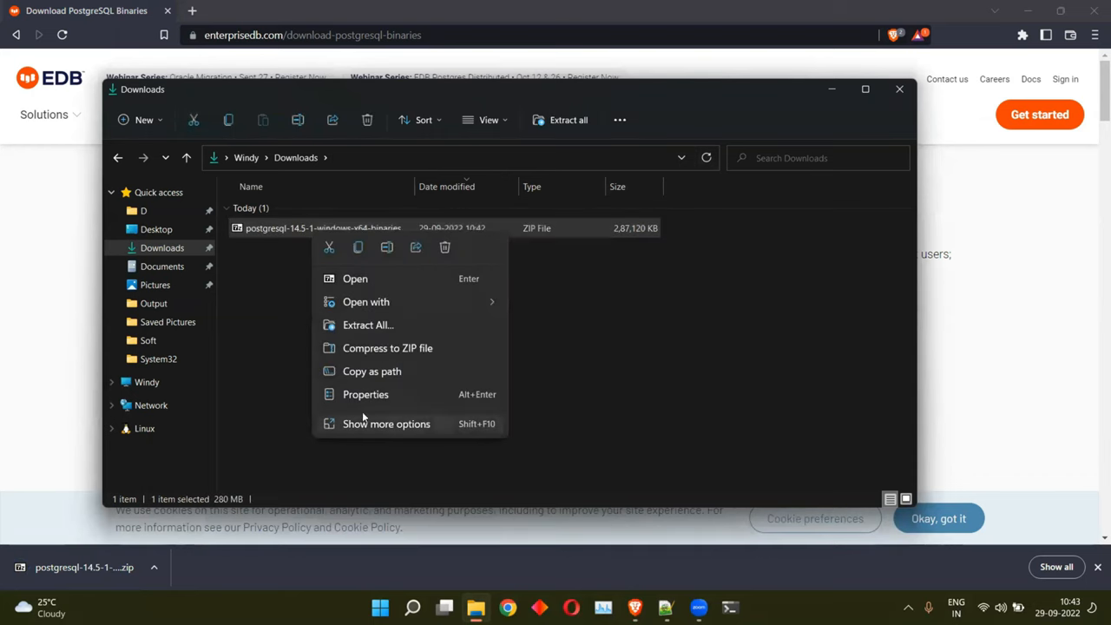
left_click(365, 394)
left_click(523, 515)
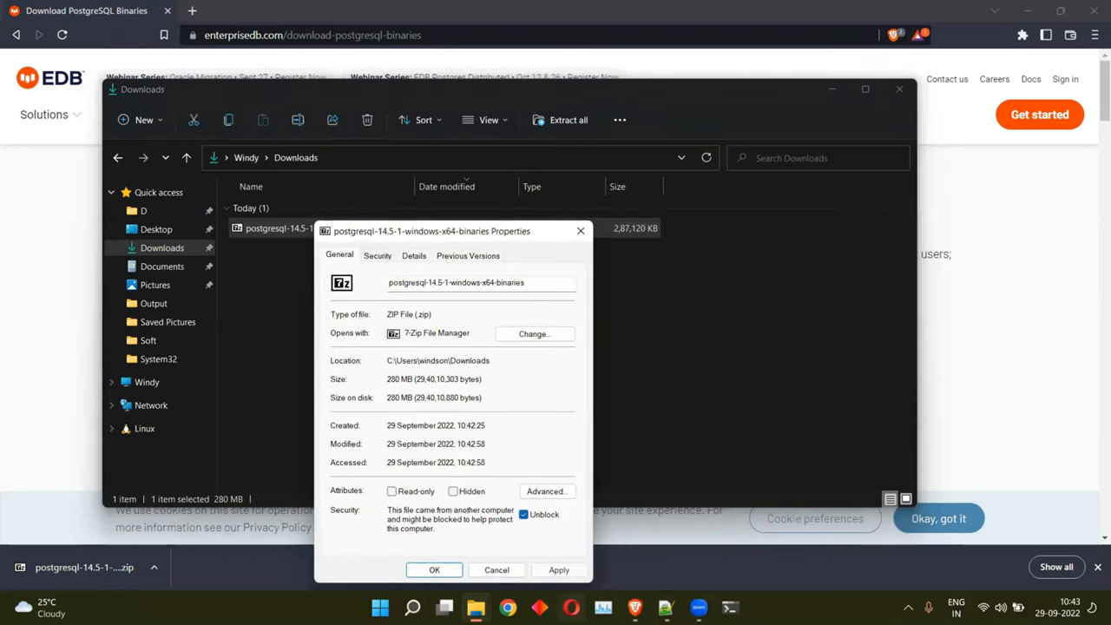
left_click(559, 569)
left_click(434, 569)
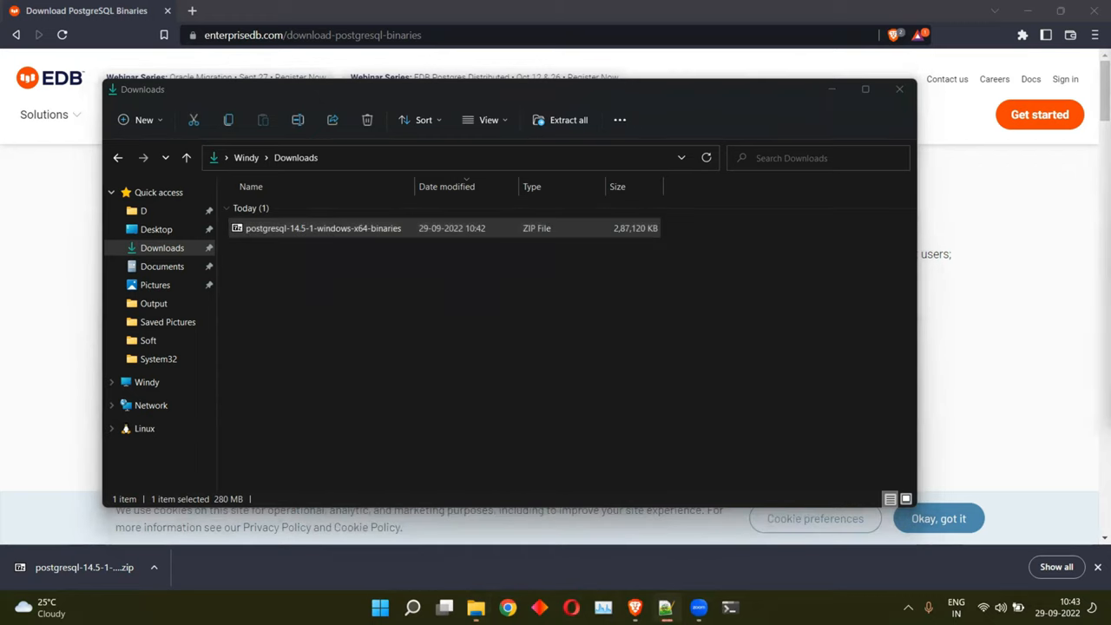
left_click(665, 606)
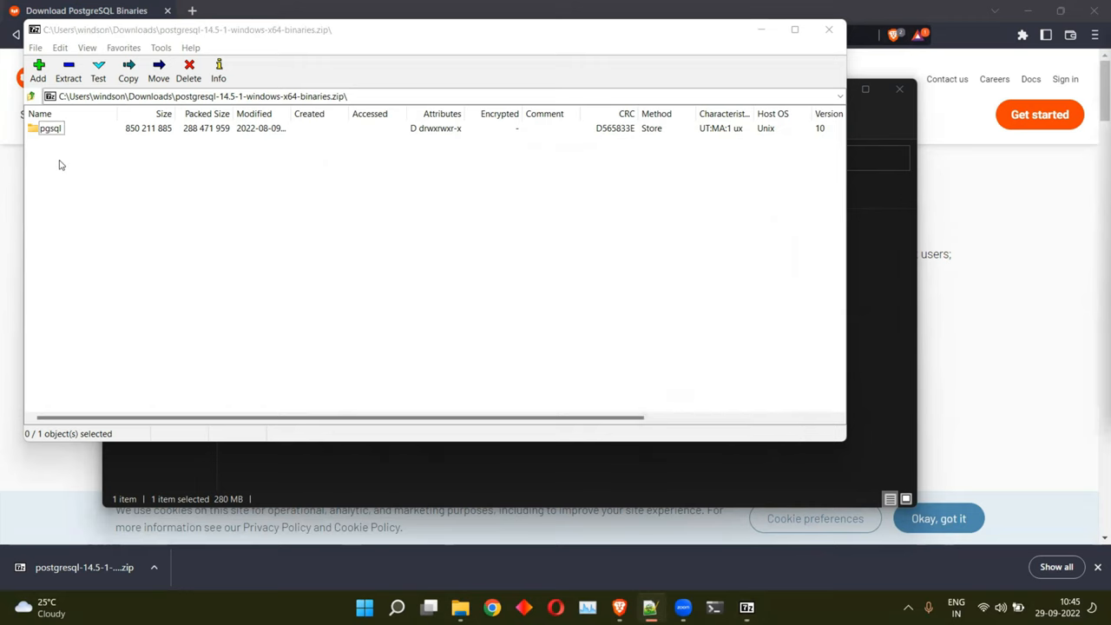
- Open the pgsql folder under AppData\Roaming and copy its full path
left_click(829, 31)
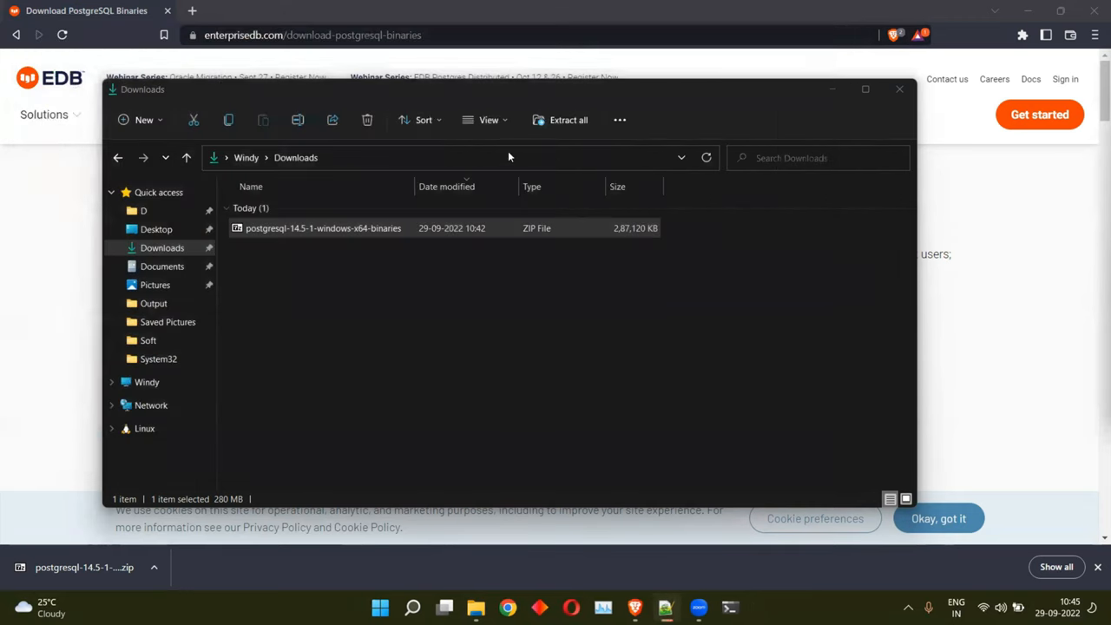
left_click(508, 152)
type("C:\\Users\\windson\\AppData\\Roaming")
left_click(705, 159)
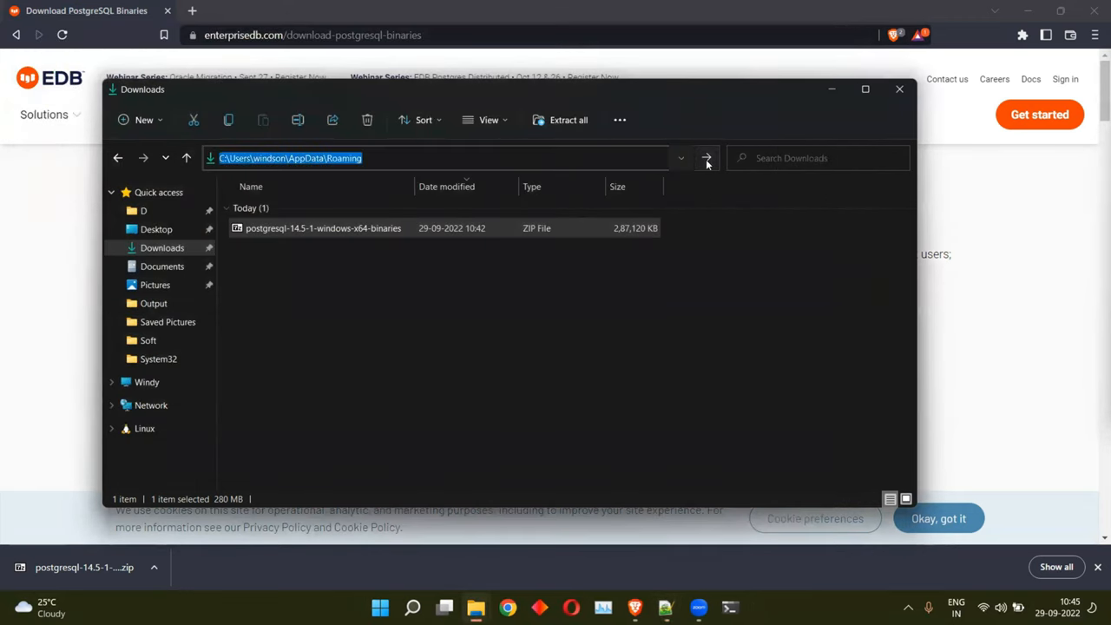
double_click(281, 315)
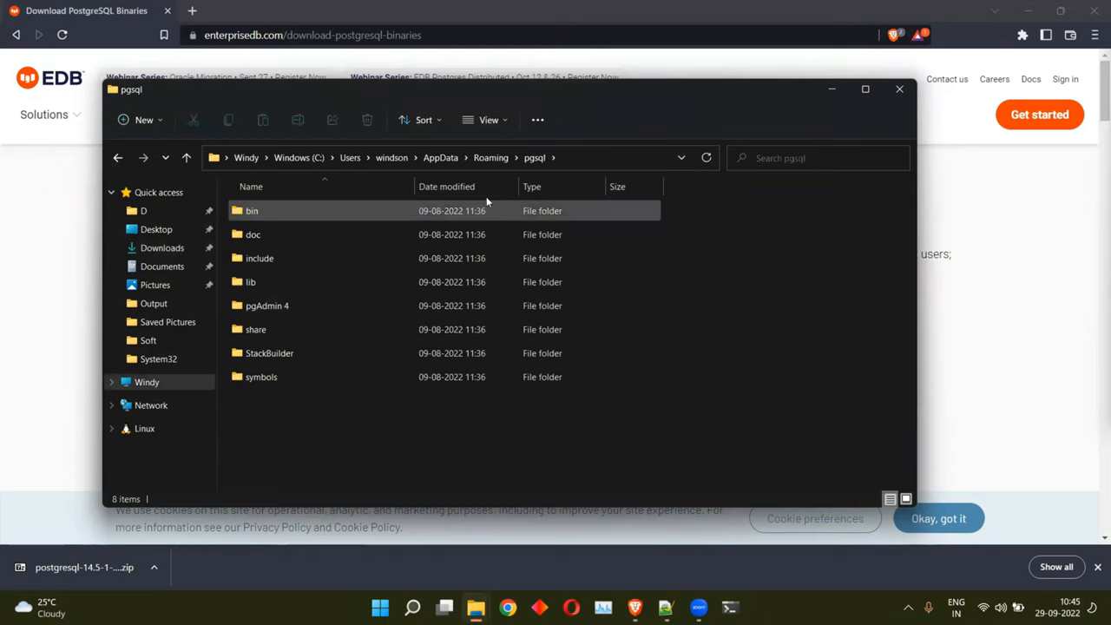
left_click(602, 158)
key("ctrl+c")
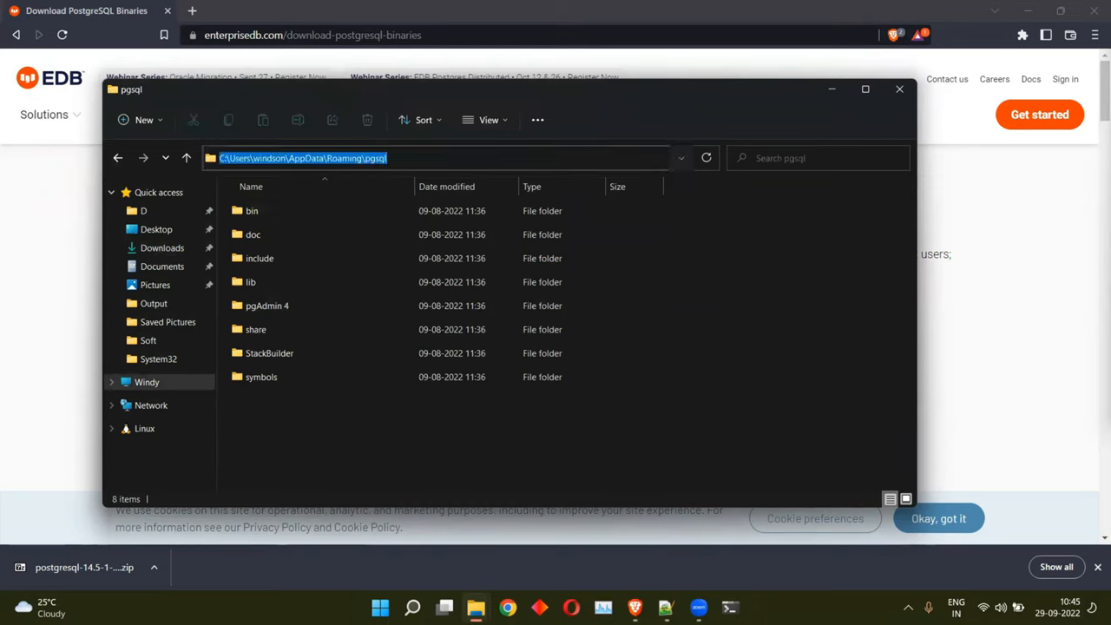
left_click(665, 607)
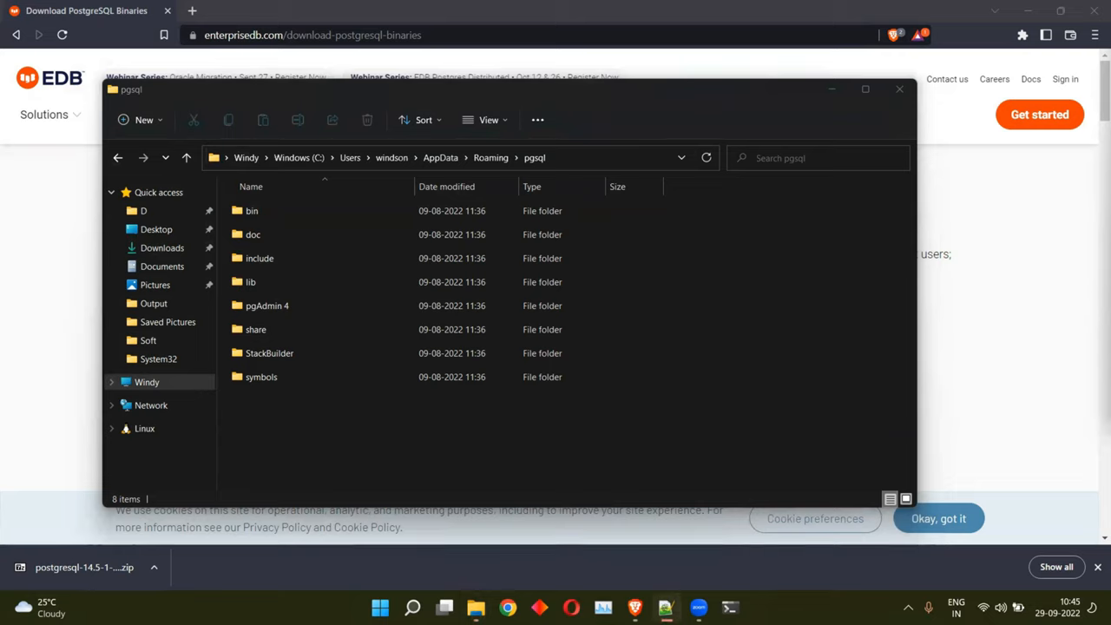
left_click(330, 408)
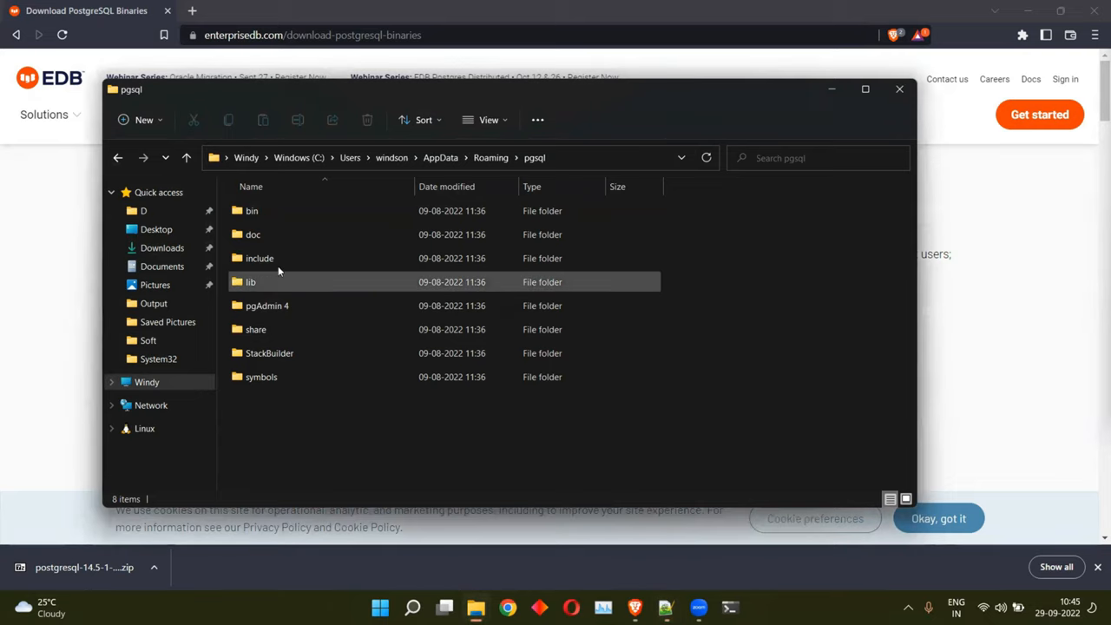
- Browse the bin and pgAdmin 4 folders inside pgsql, ending in bin with its 69 files
left_click(276, 215)
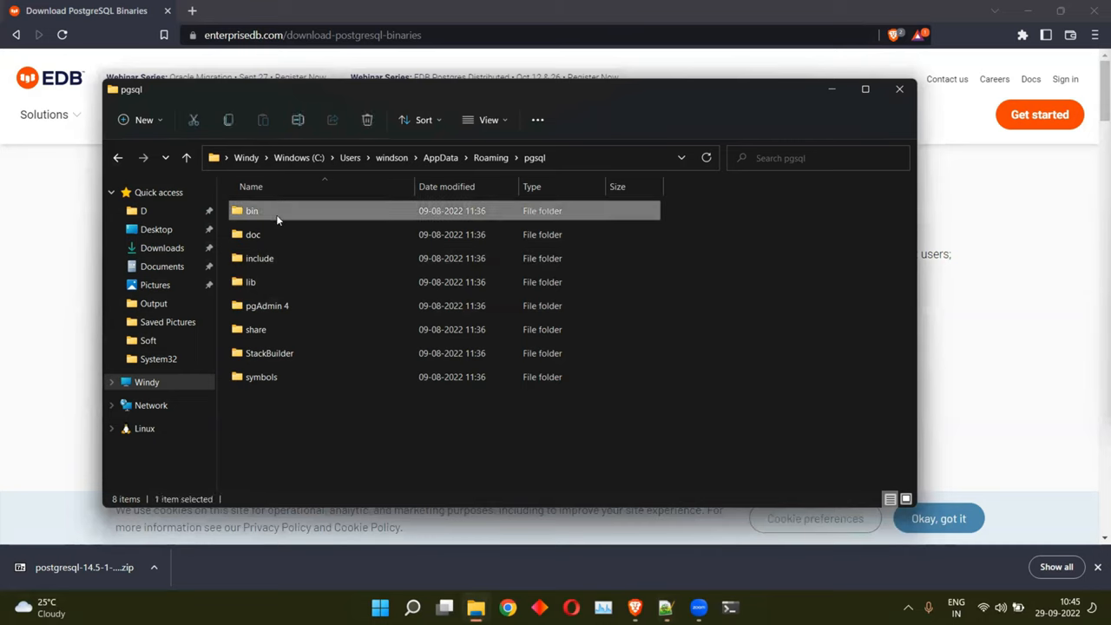
double_click(276, 214)
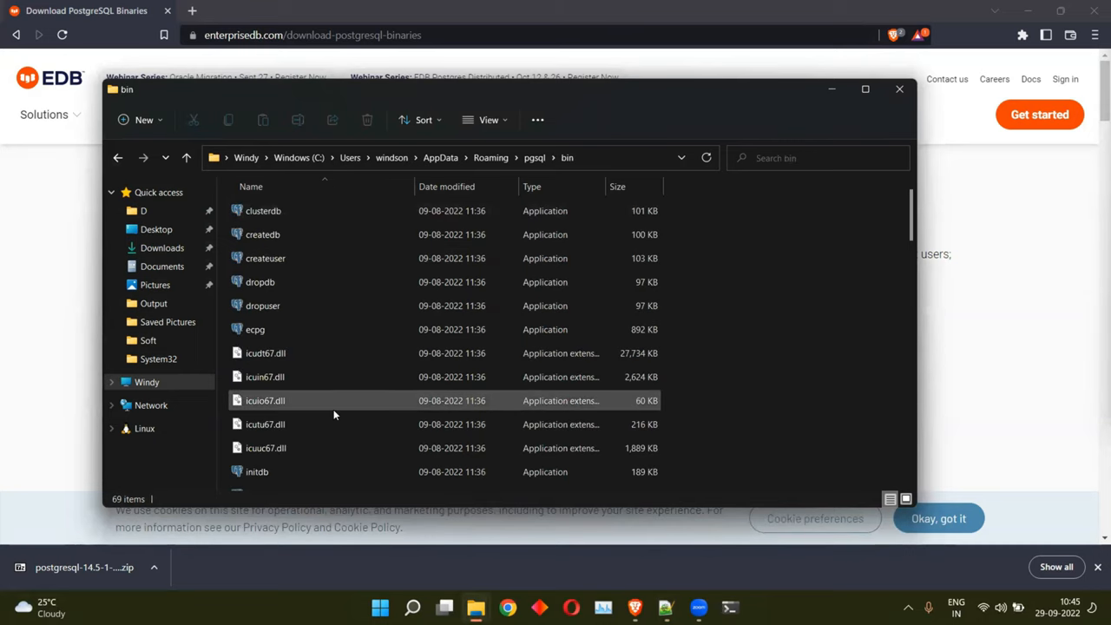
scroll(334, 420, "down", 5)
scroll(315, 385, "down", 5)
scroll(315, 386, "down", 5)
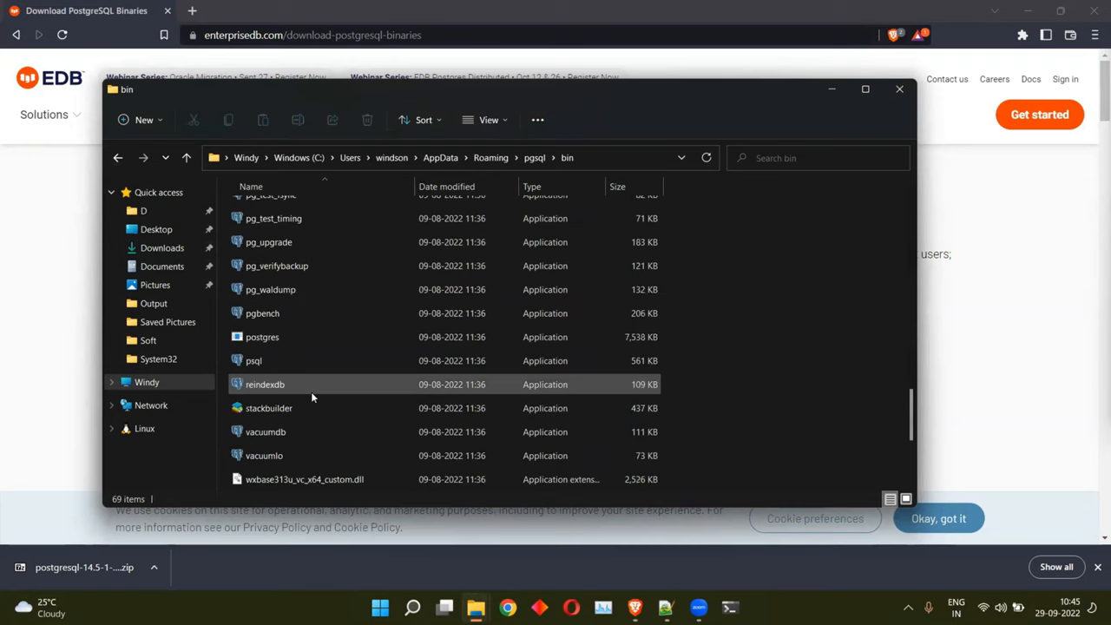
scroll(312, 395, "down", 3)
scroll(310, 399, "up", 5)
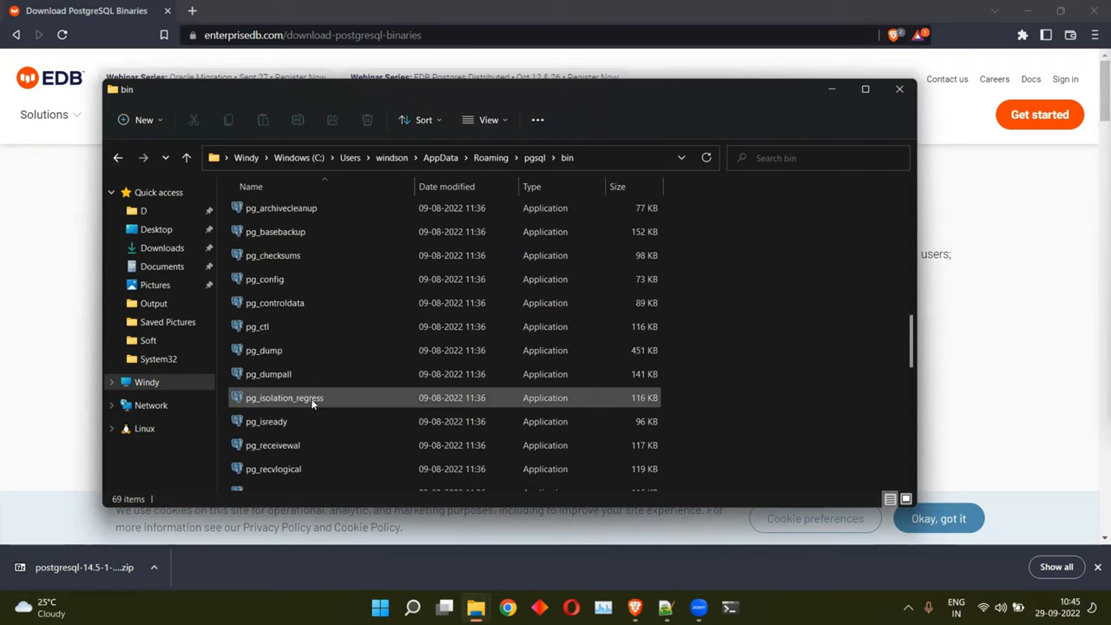
scroll(311, 399, "up", 5)
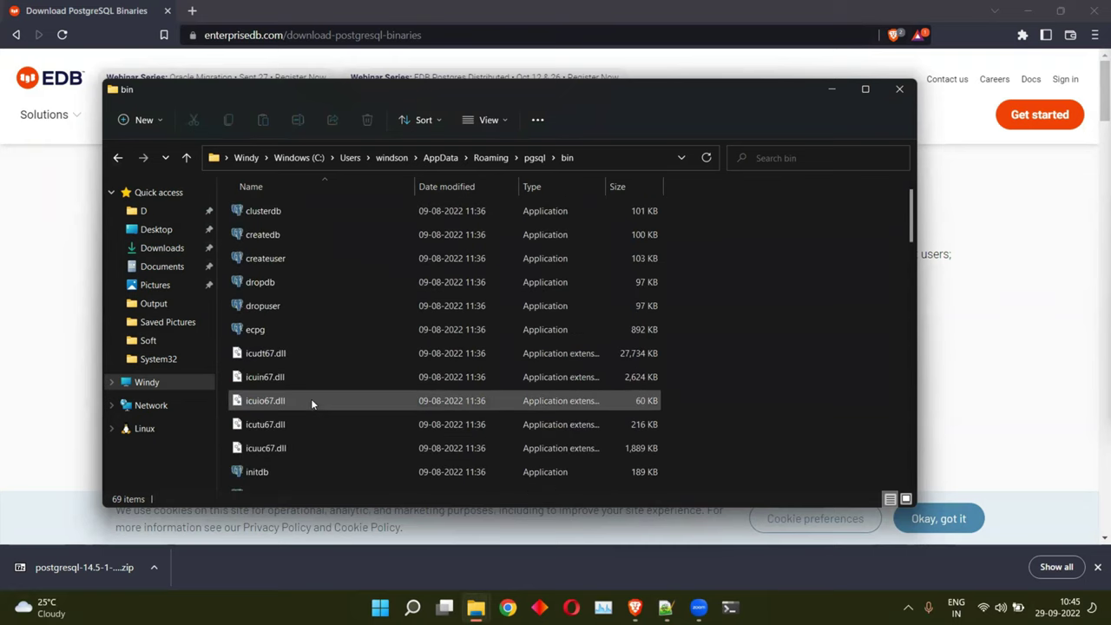
left_click(533, 157)
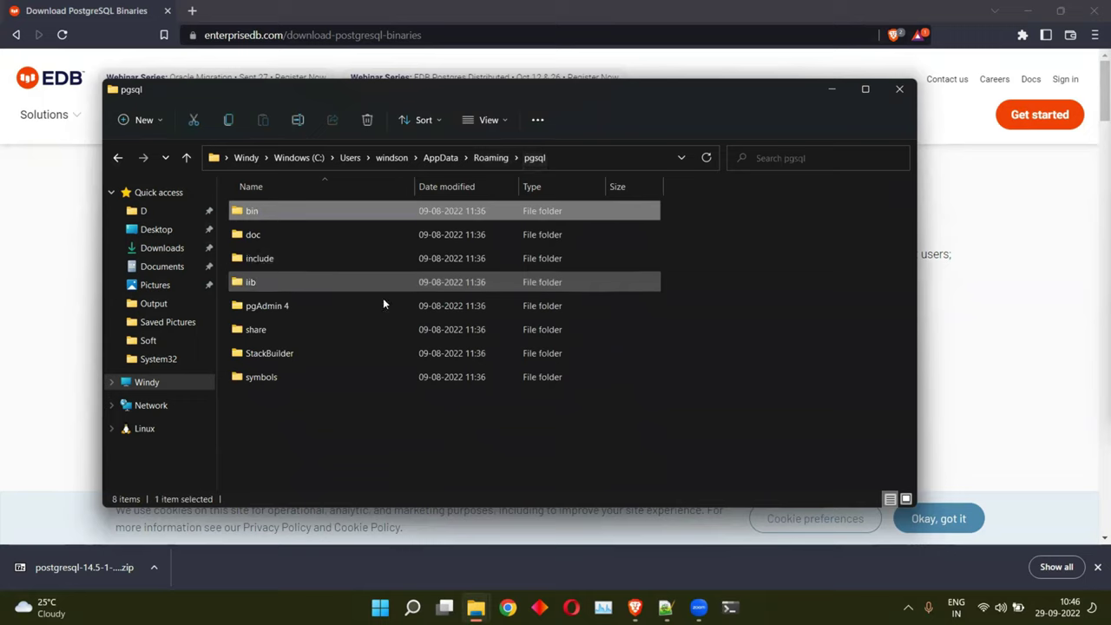
left_click(314, 305)
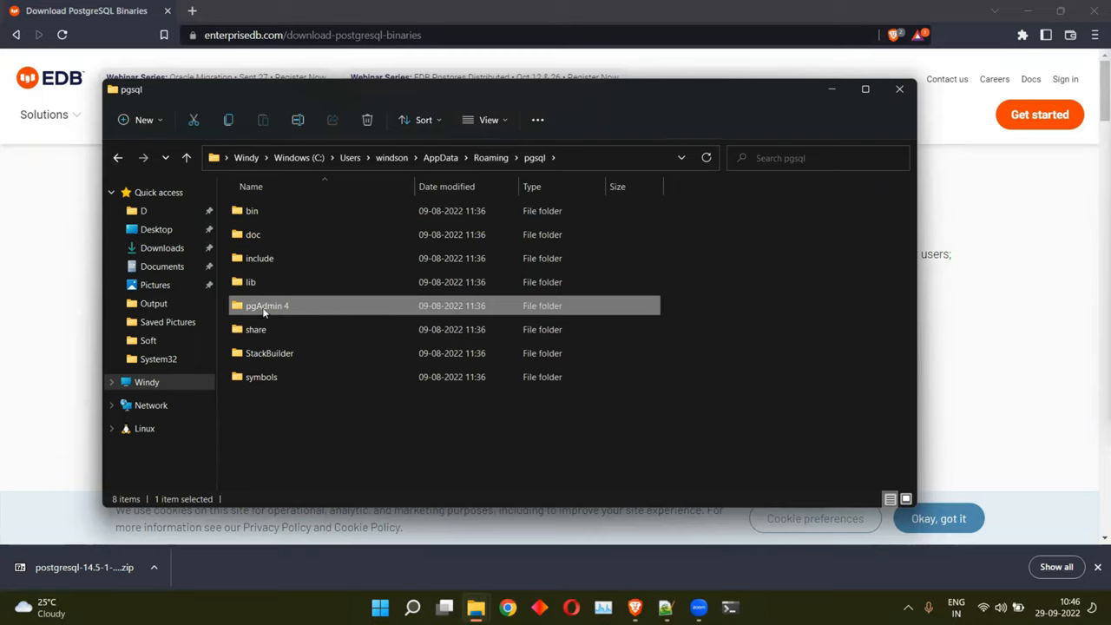
double_click(276, 307)
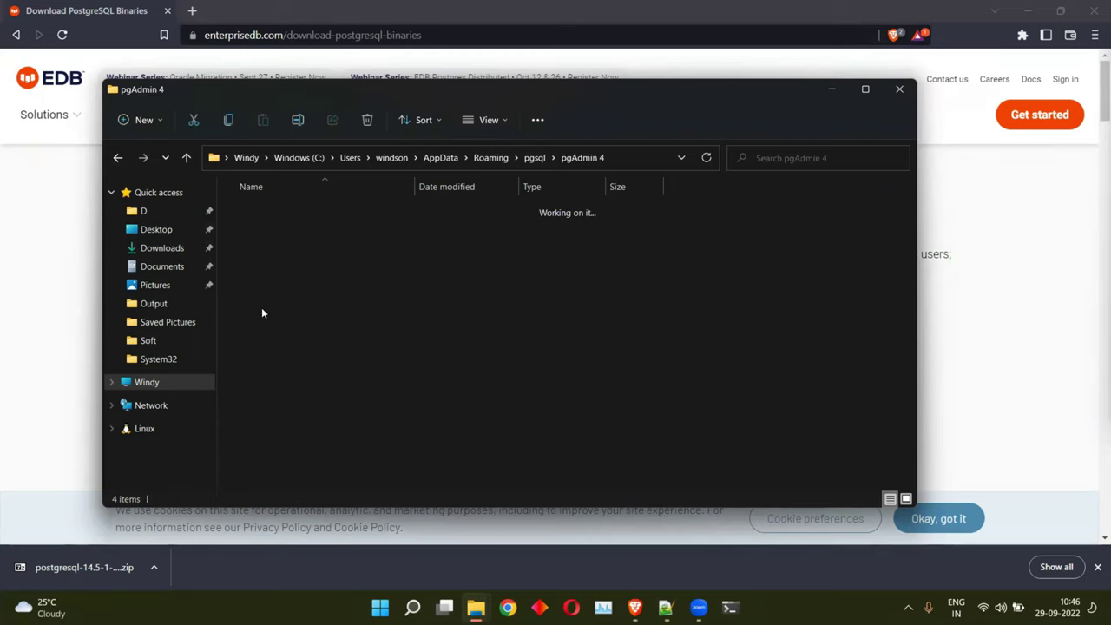
left_click(534, 157)
left_click(418, 415)
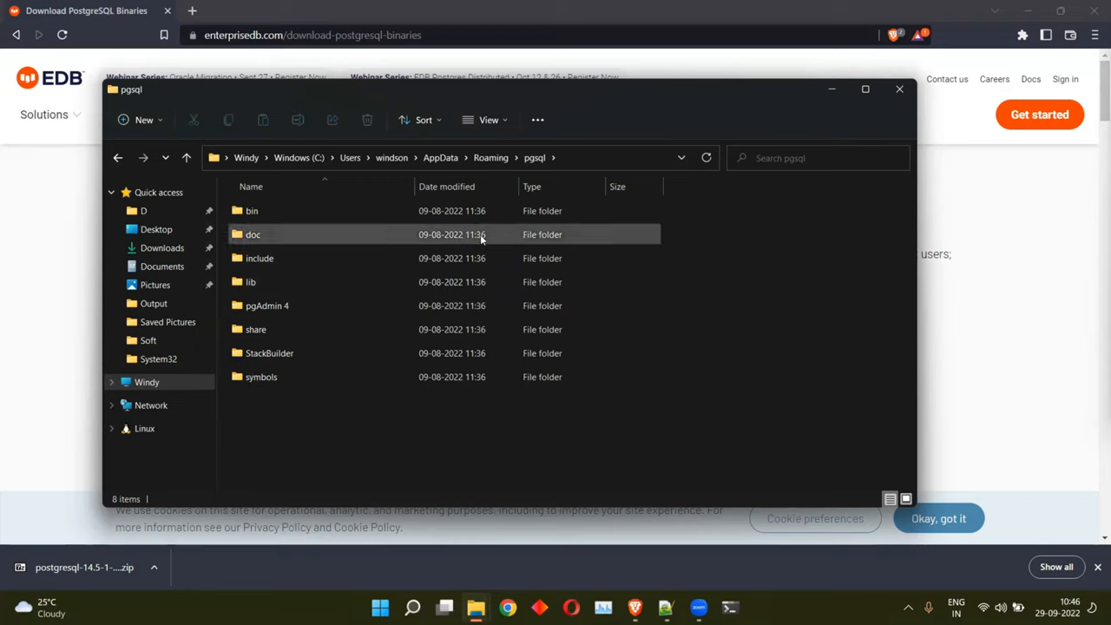
double_click(290, 210)
- Copy the pgsql\bin folder path and open the user environment variable settings
left_click(604, 158)
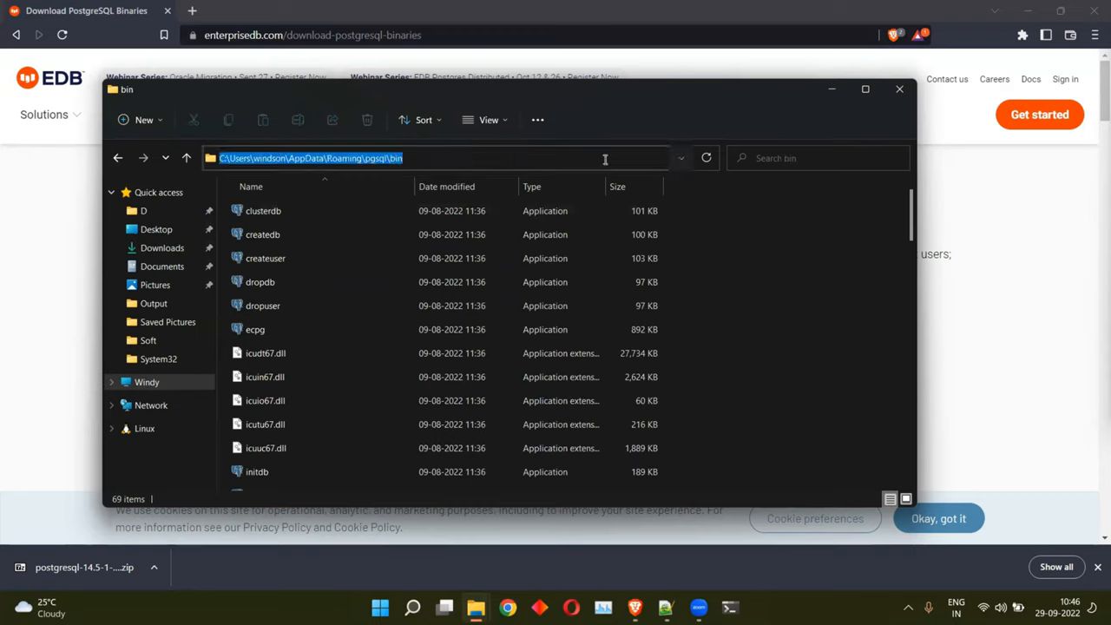
key("ctrl+c")
key("super")
type("e")
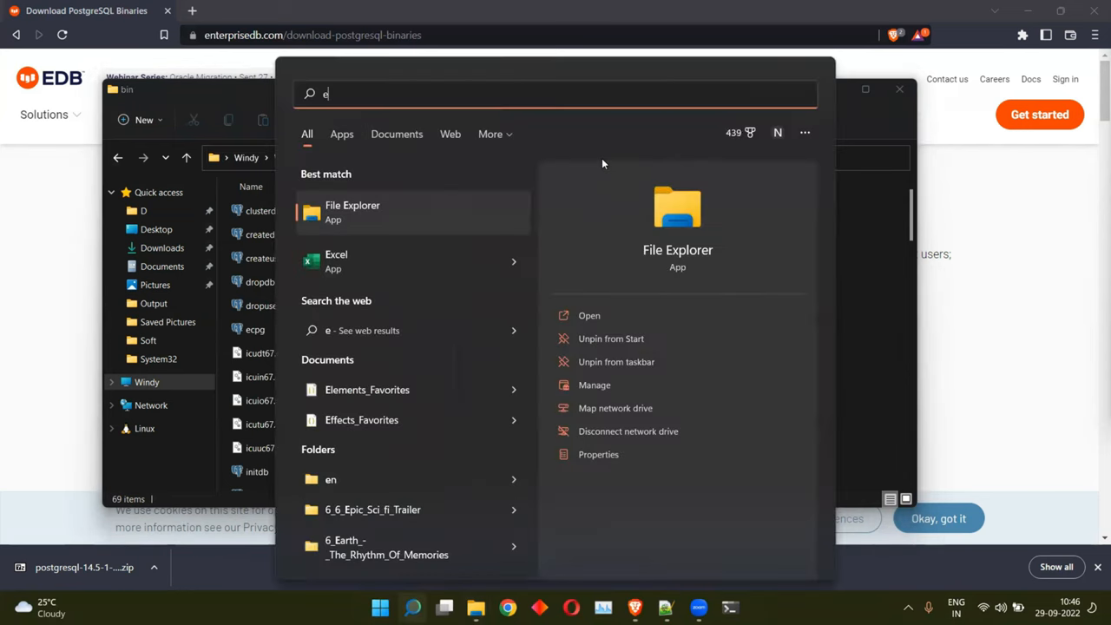
type("n")
left_click(333, 276)
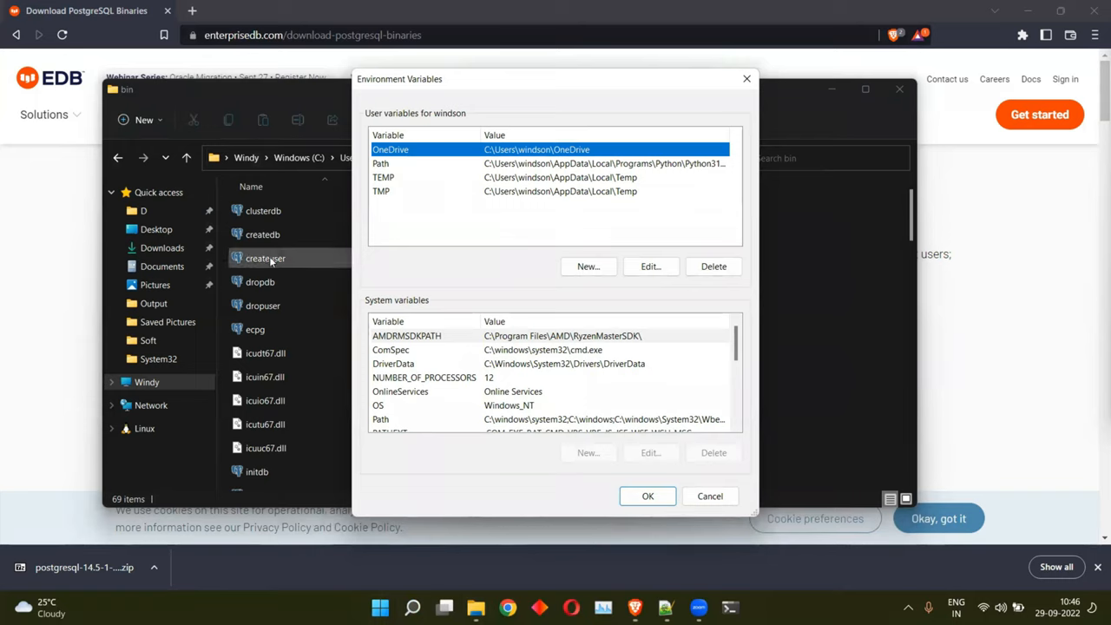
- Add the pgsql\bin path as a new entry in the user Path variable and save
left_click(383, 164)
left_click(649, 266)
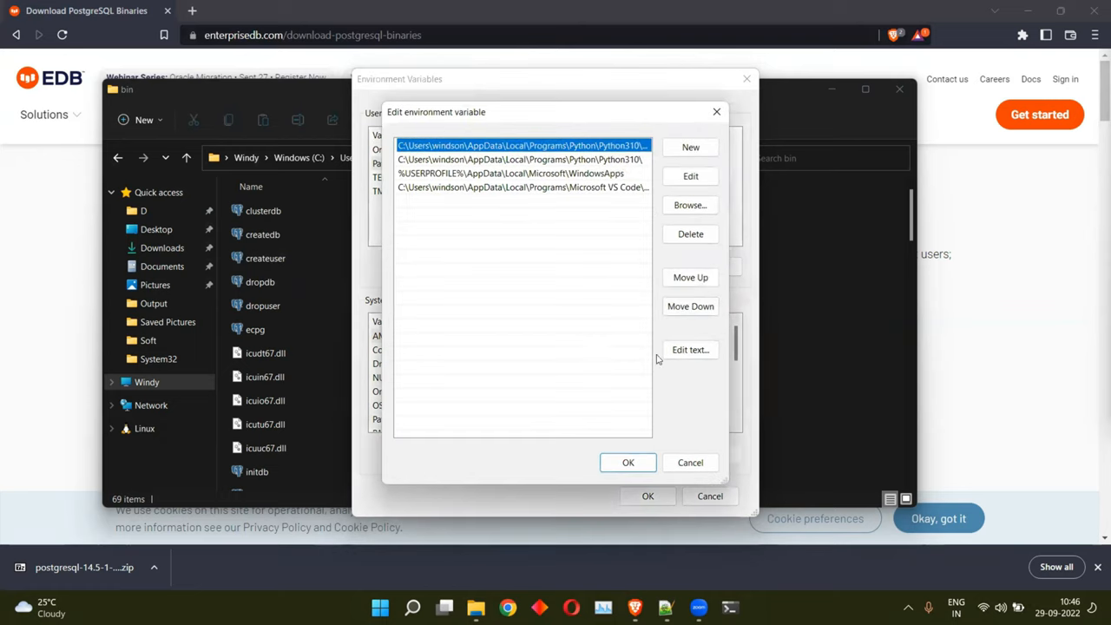
left_click(690, 147)
key("ctrl+v")
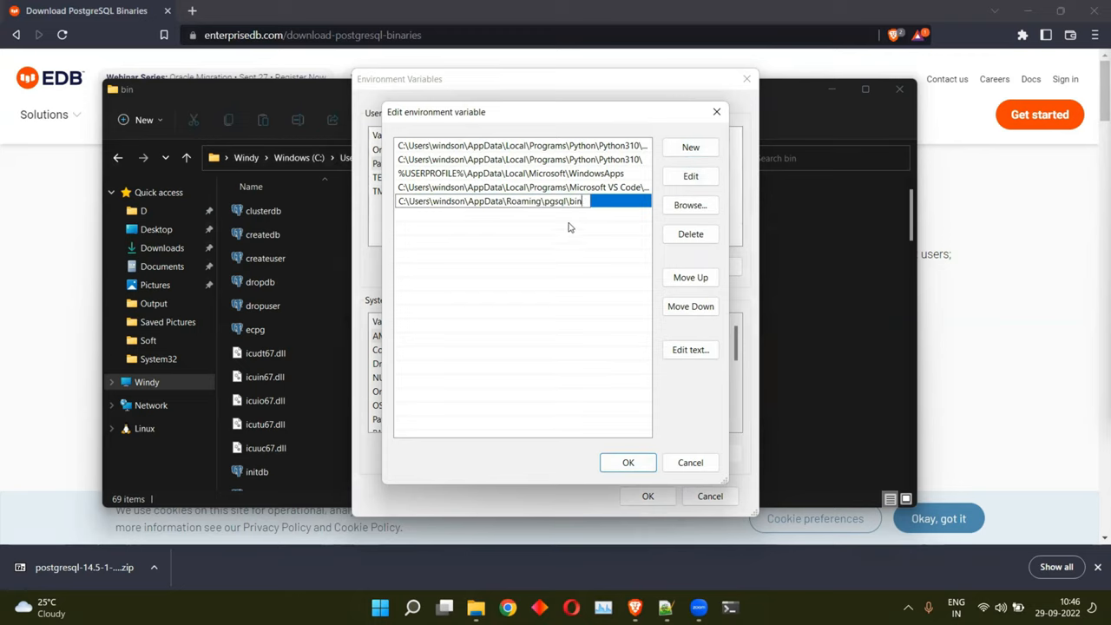
left_click_drag(591, 201, 545, 201)
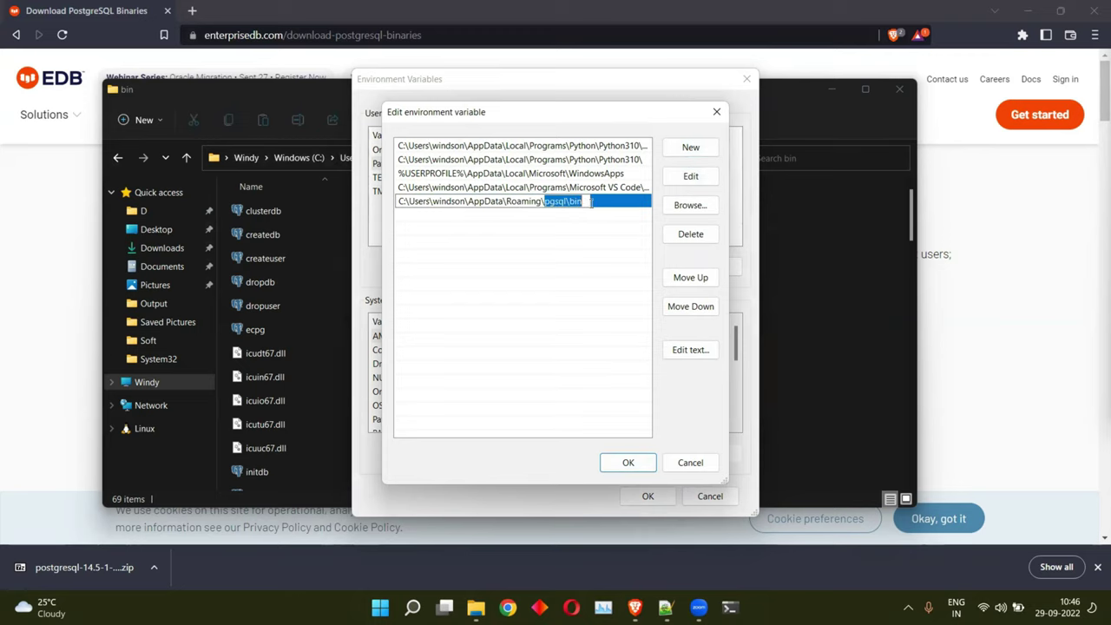
left_click(628, 461)
left_click(647, 496)
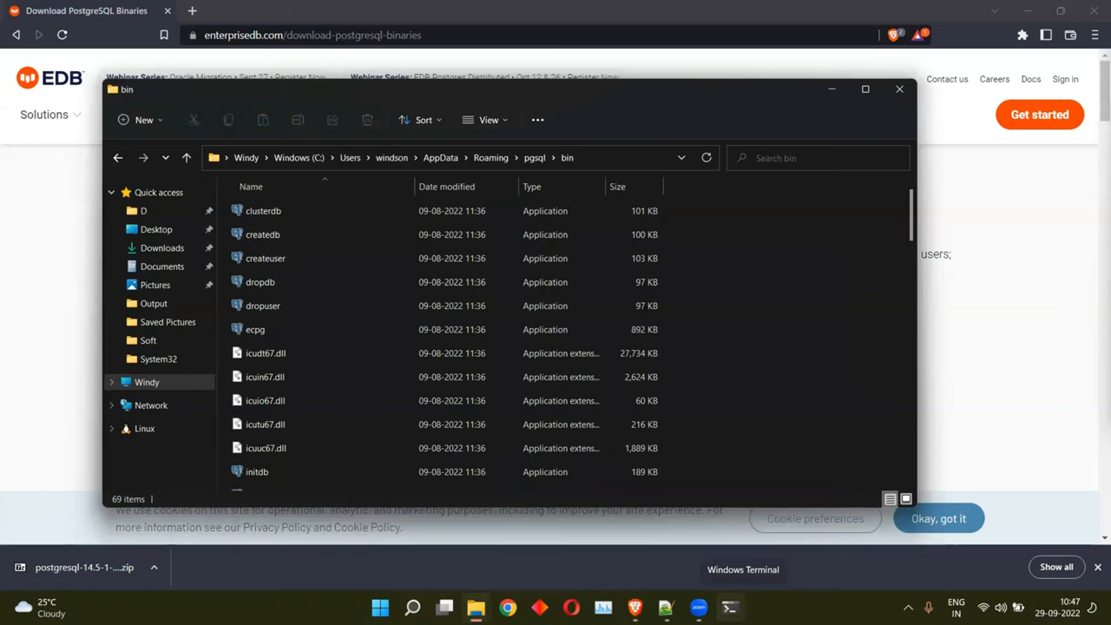
- In a new Command Prompt, verify psql -V and postgres -V both report PostgreSQL 14.5
left_click(729, 606)
type("pgsql -V")
key("Return")
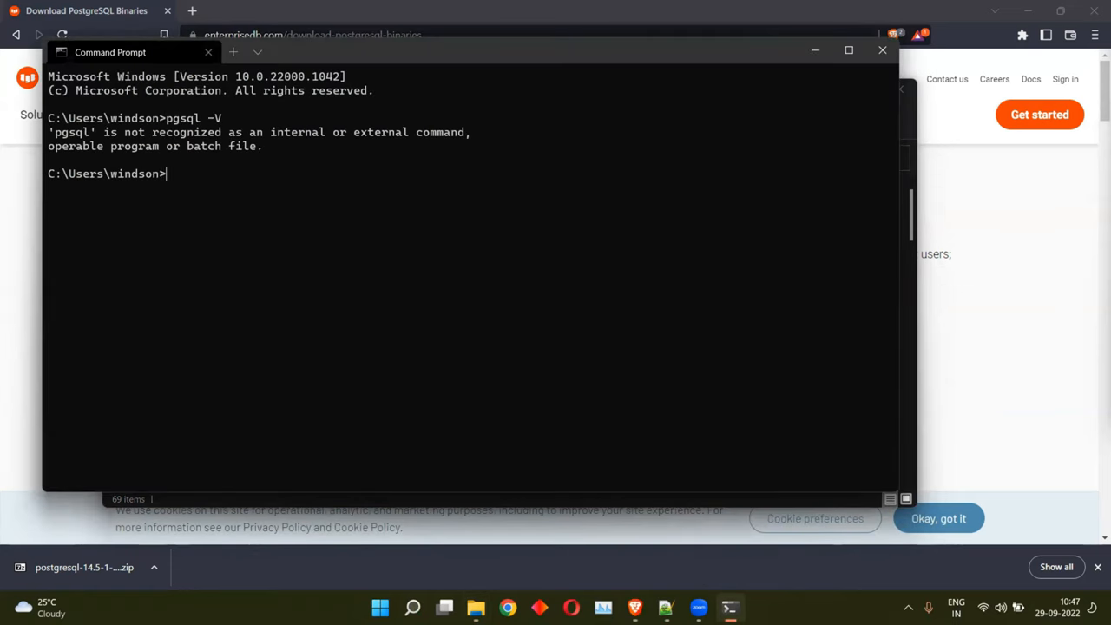
type("psql -v")
key("Return")
type("psql -V")
key("Return")
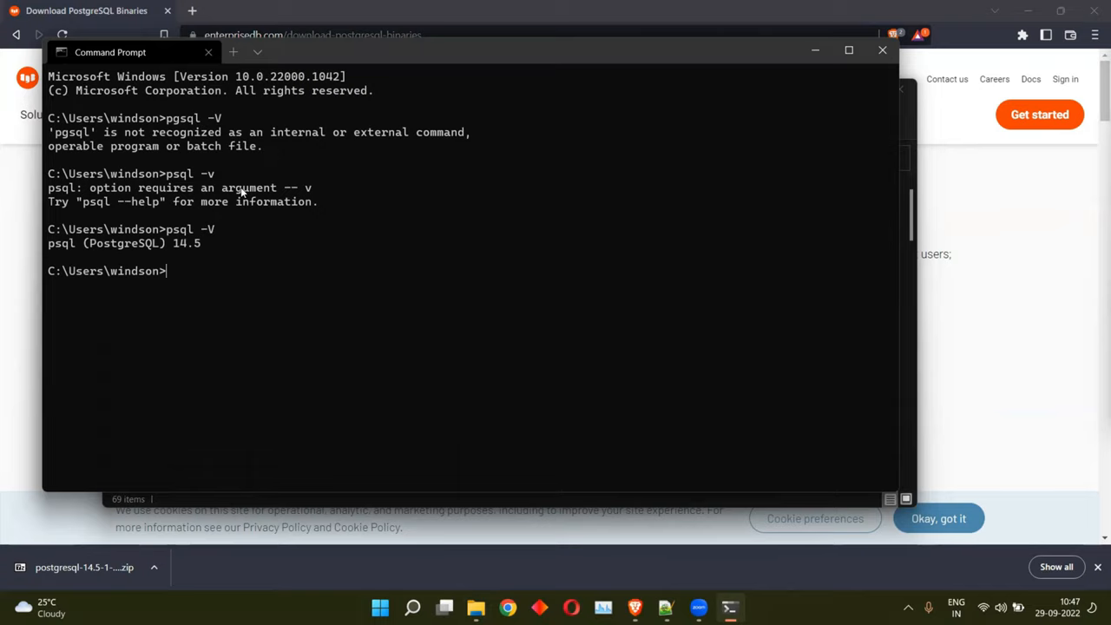
left_click_drag(167, 229, 218, 233)
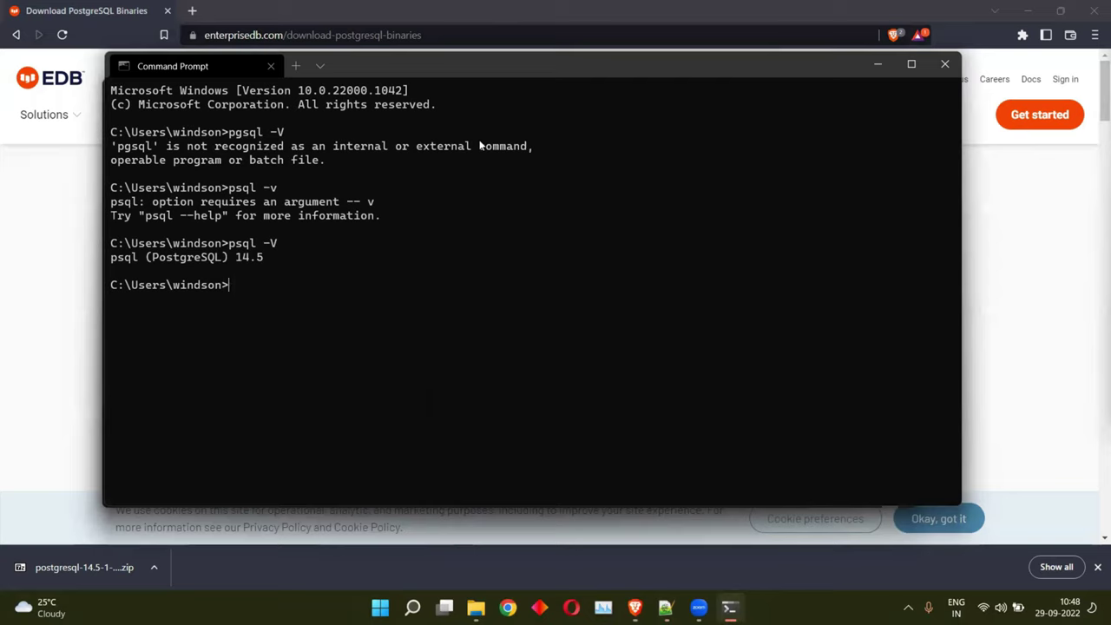
type("postgres")
type(" -V")
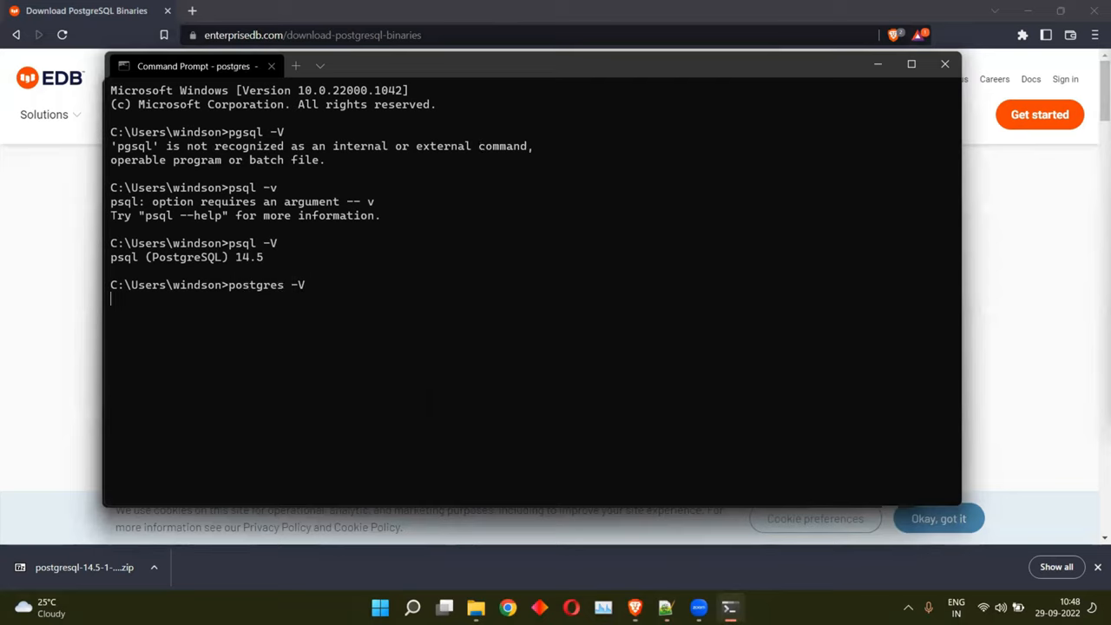
key("Return")
left_click_drag(291, 298, 113, 299)
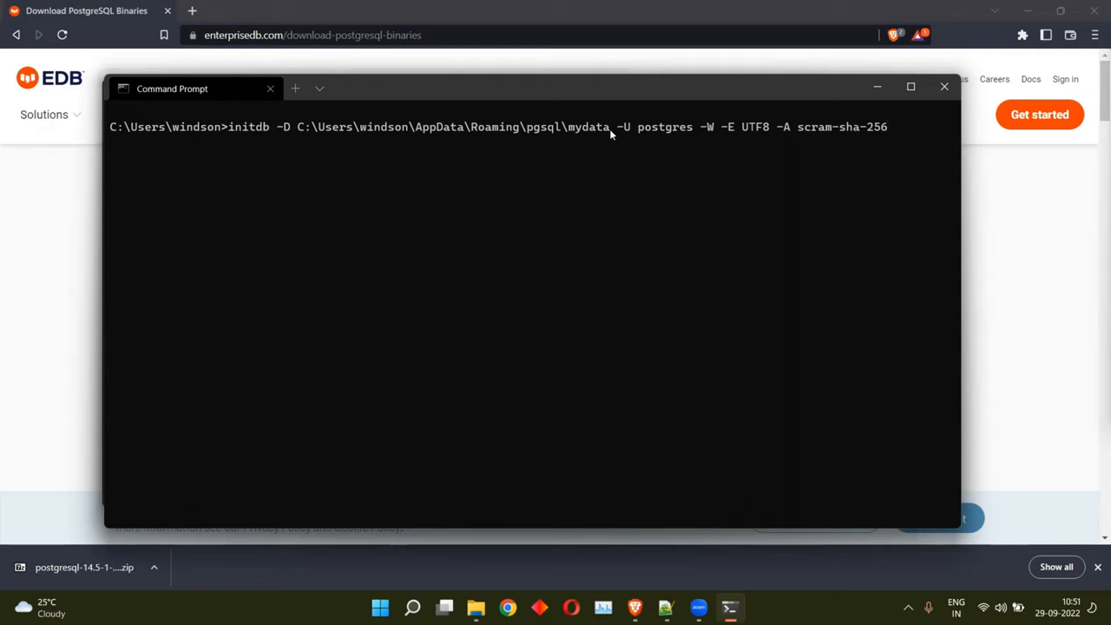
- Review the initdb options: -D mydata directory, -U postgres, -W password prompt
double_click(283, 127)
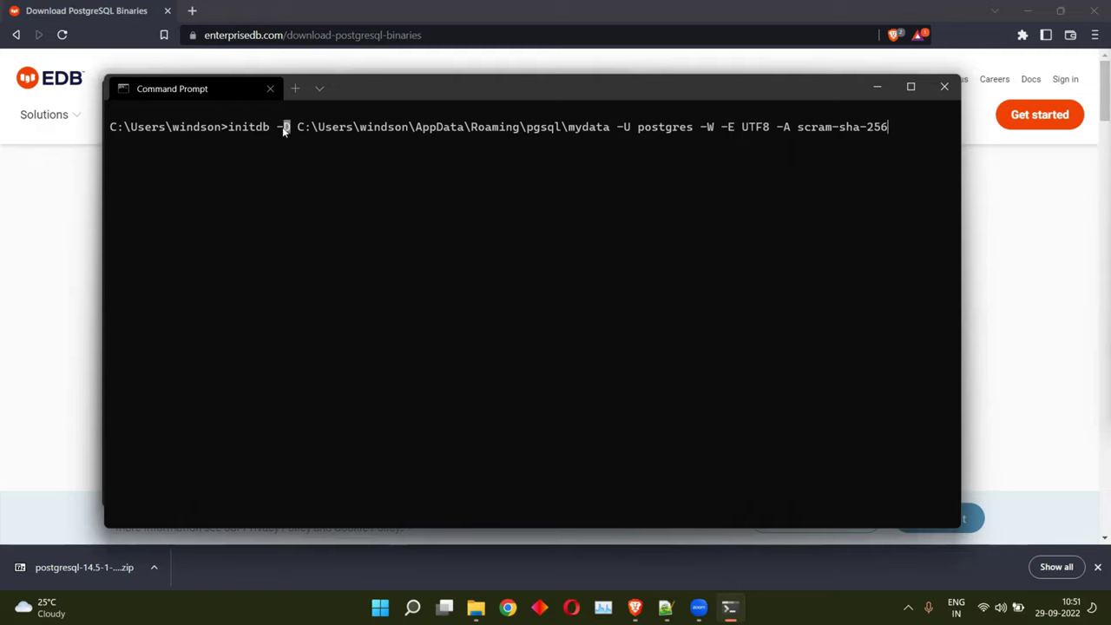
double_click(619, 126)
double_click(657, 128)
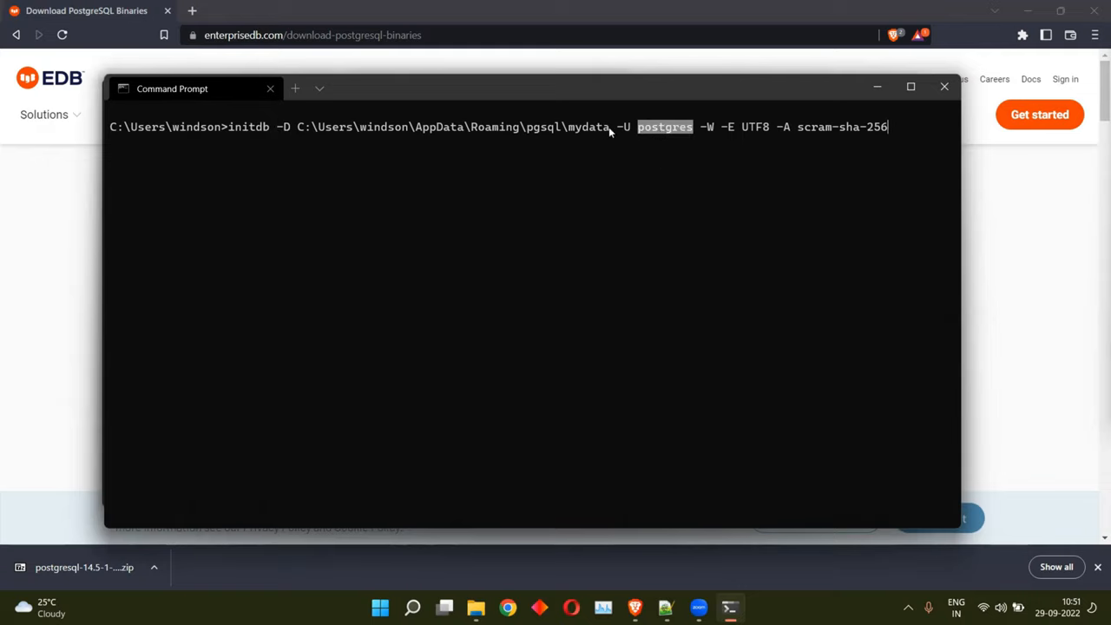
left_click_drag(610, 127, 297, 127)
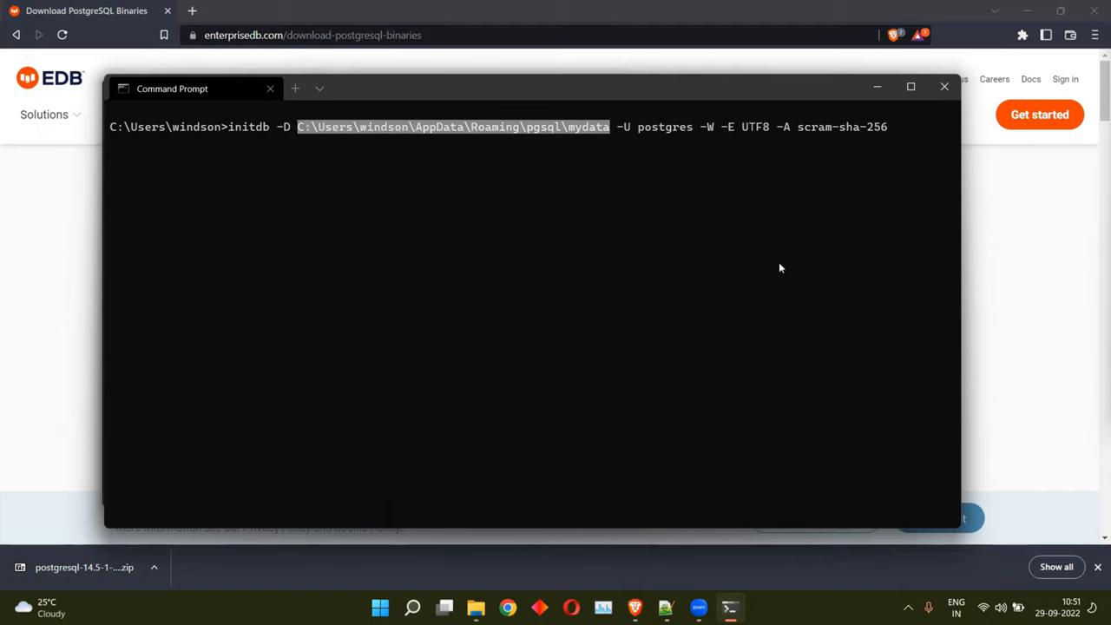
double_click(705, 128)
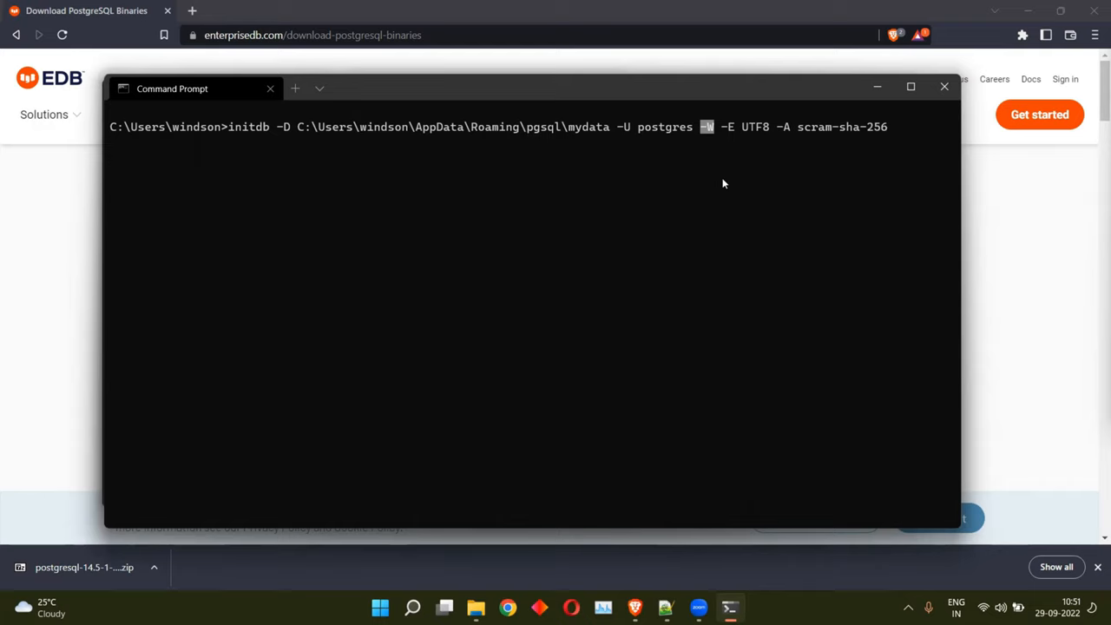
- Run initdb to create the mydata cluster, entering the postgres superuser password twice
left_click(884, 143)
key("Return")
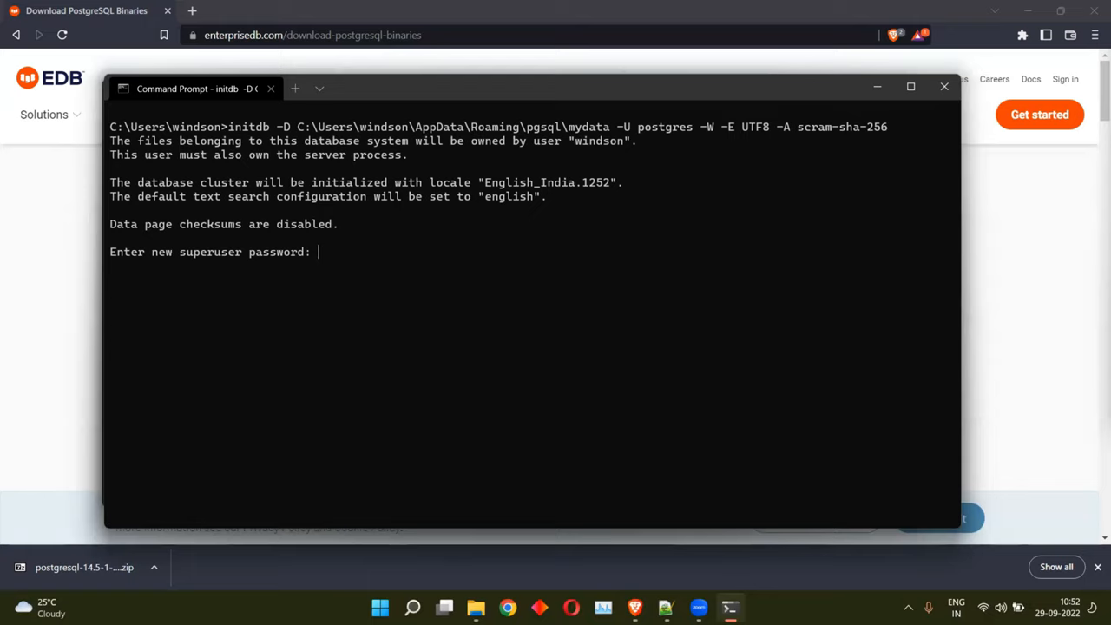
key("Return")
key("Return")
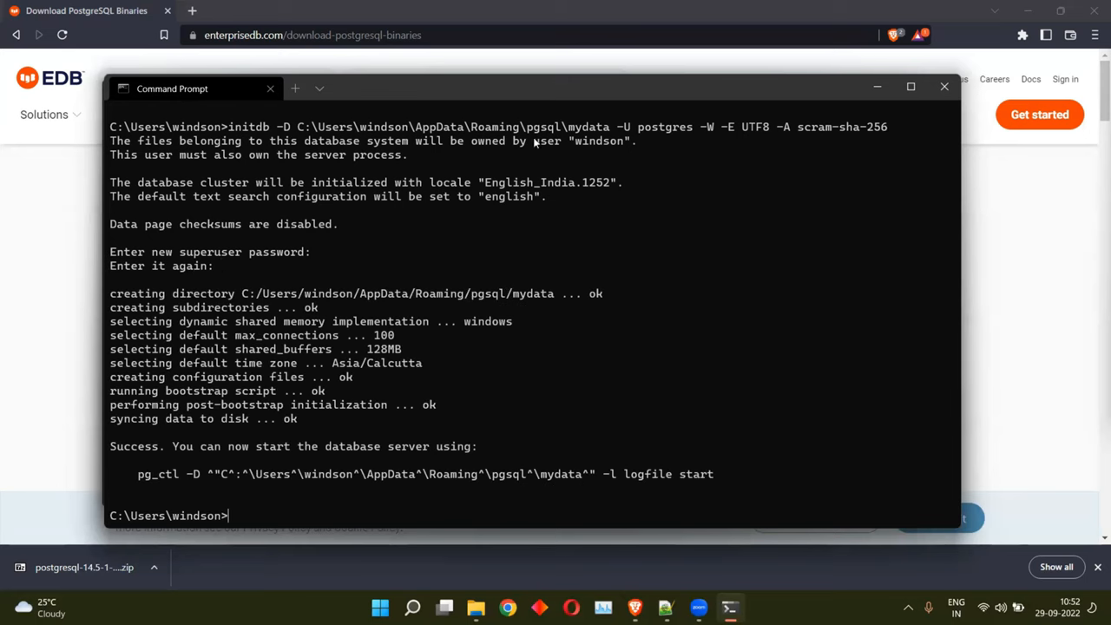
- Open the new pgsql\mydata folder in File Explorer, then return to Command Prompt
left_click(476, 606)
double_click(282, 422)
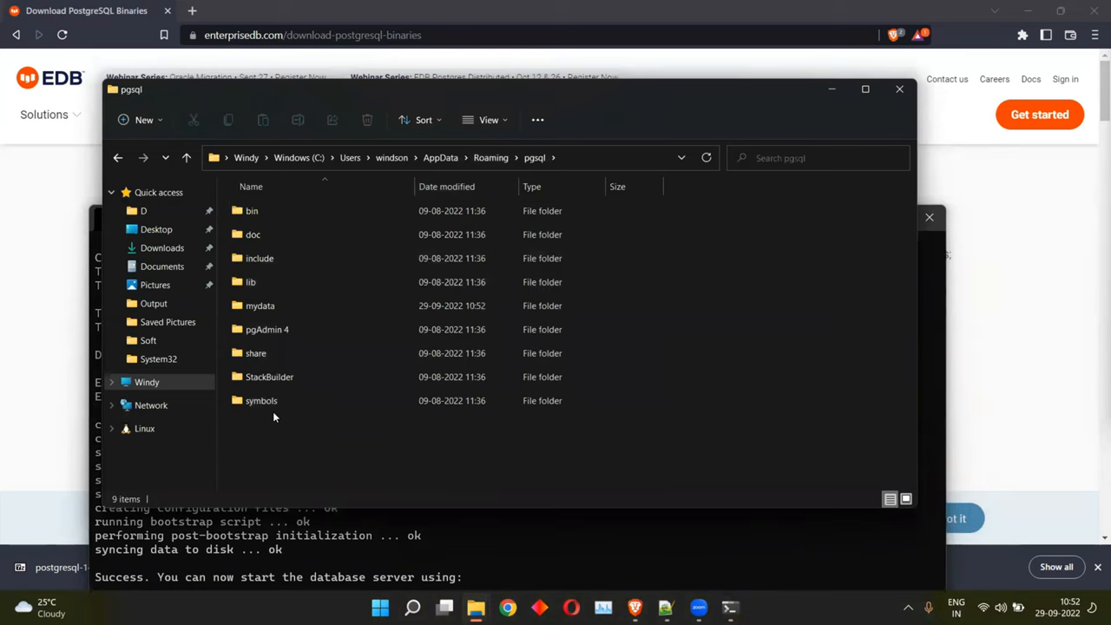
double_click(269, 306)
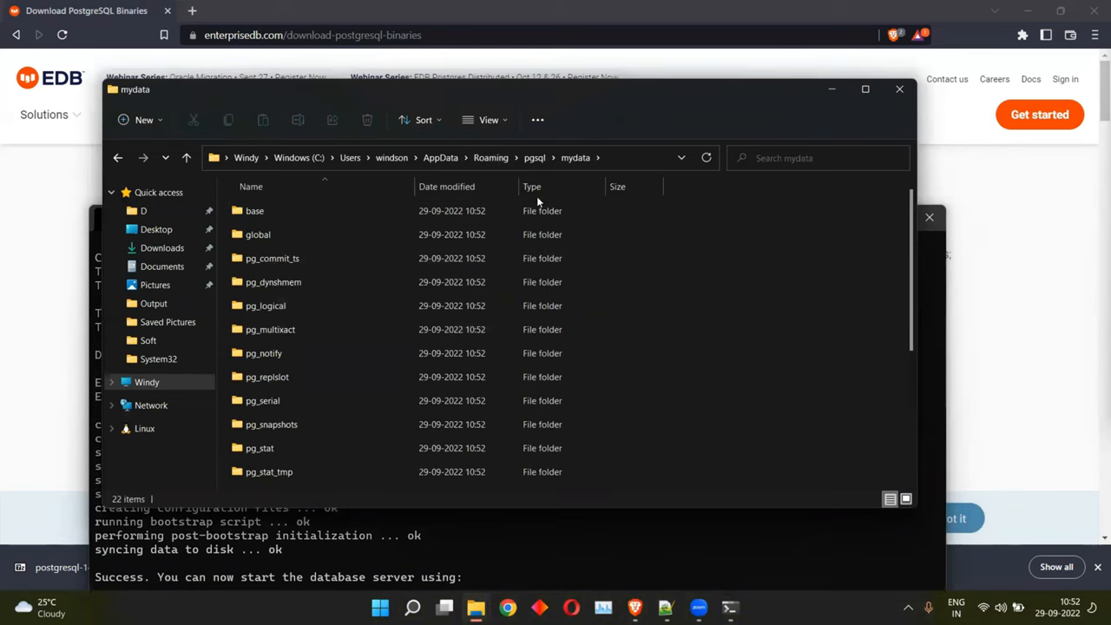
scroll(508, 346, "down", 3)
scroll(459, 269, "up", 3)
left_click_drag(564, 93, 584, 56)
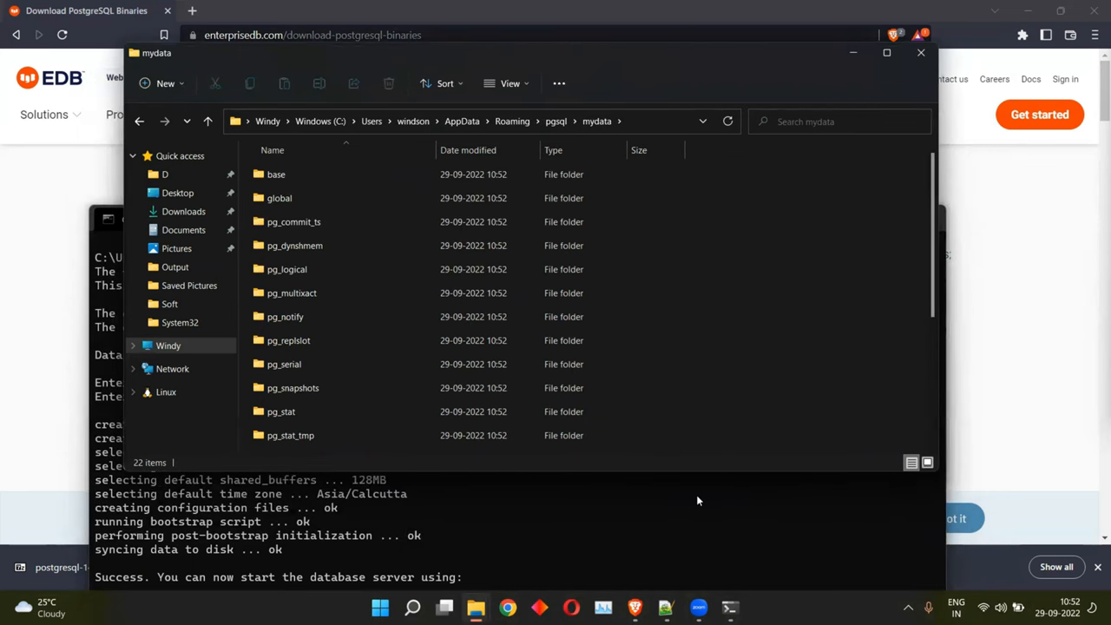
left_click(695, 495)
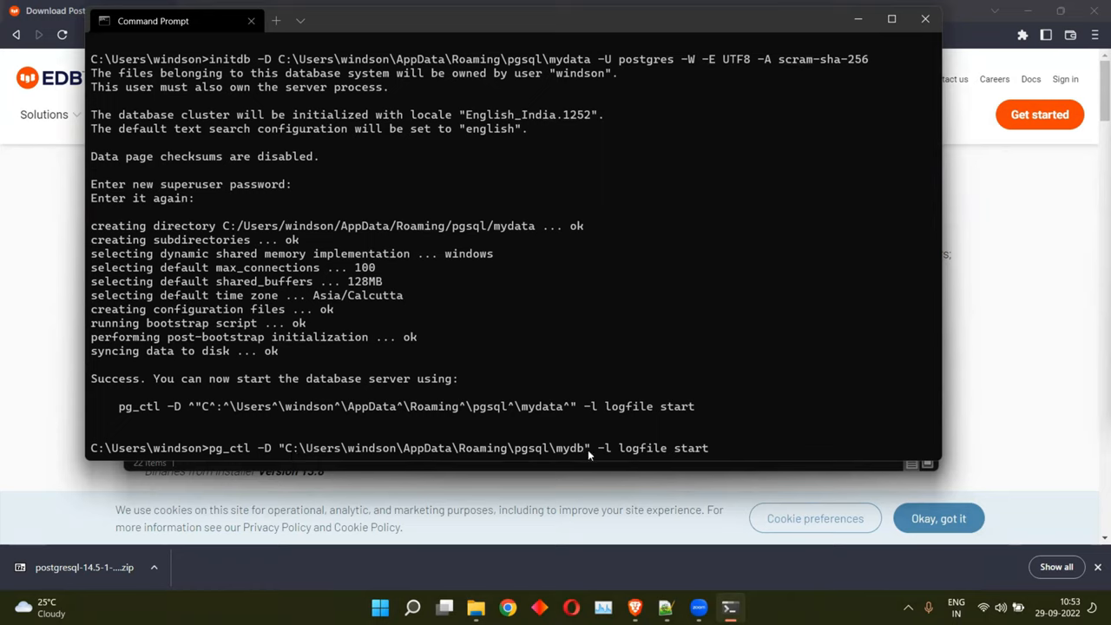
- Fix the data folder name and run pg_ctl -D mydata -l logfile start to start the server
key("Left")
key("Left")
key("BackSpace")
type("ata")
key("Return")
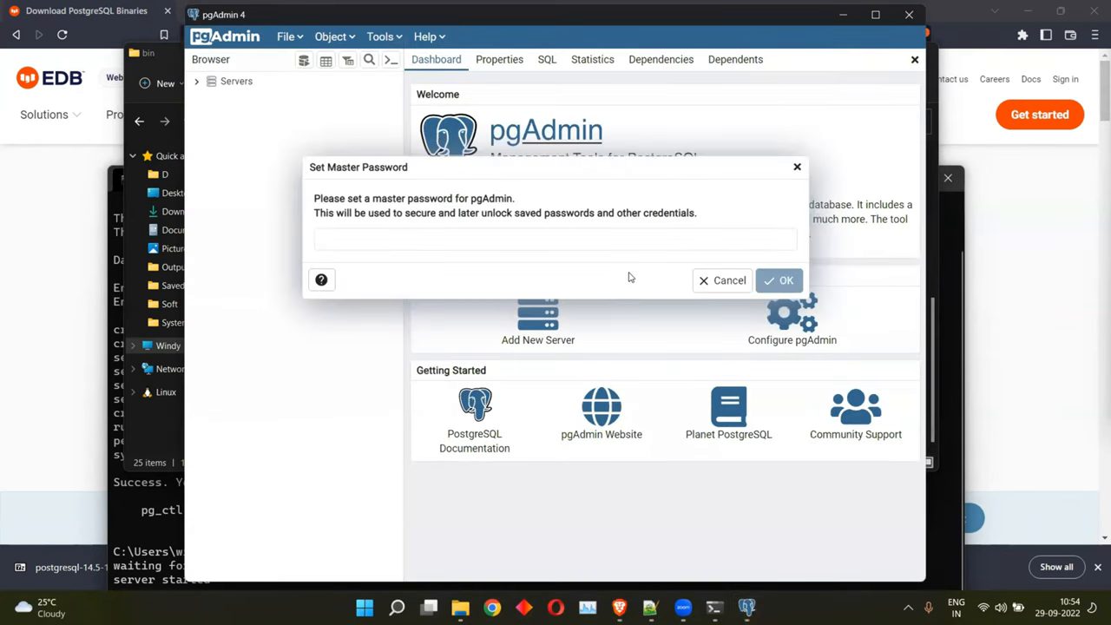
- Set the pgAdmin 4 master password, glance at the terminal, and return to pgAdmin
left_click(448, 243)
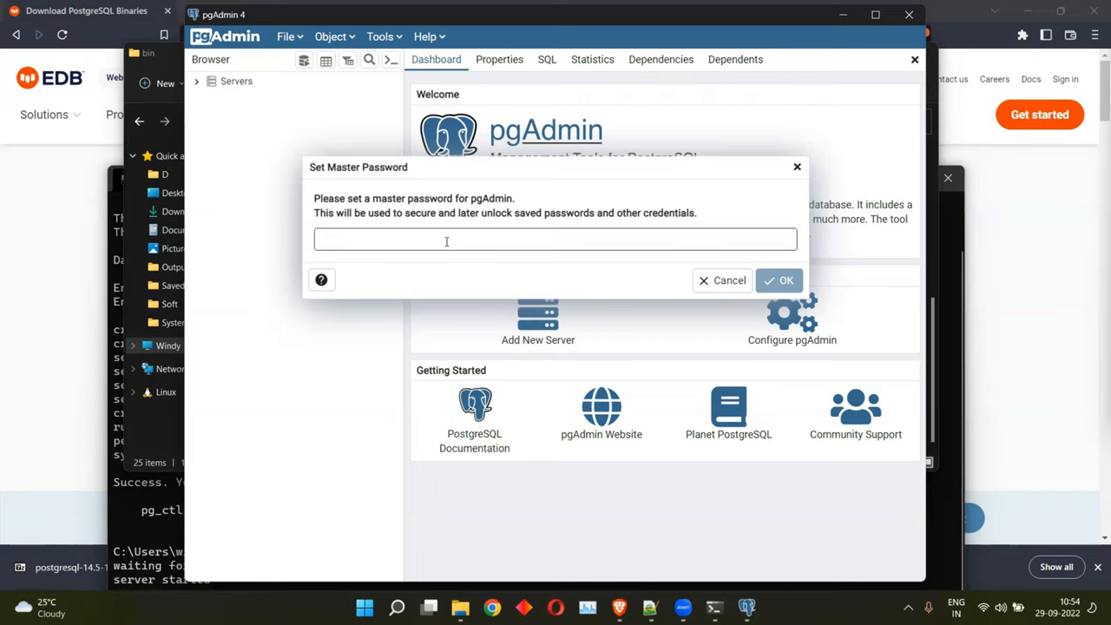
left_click(446, 241)
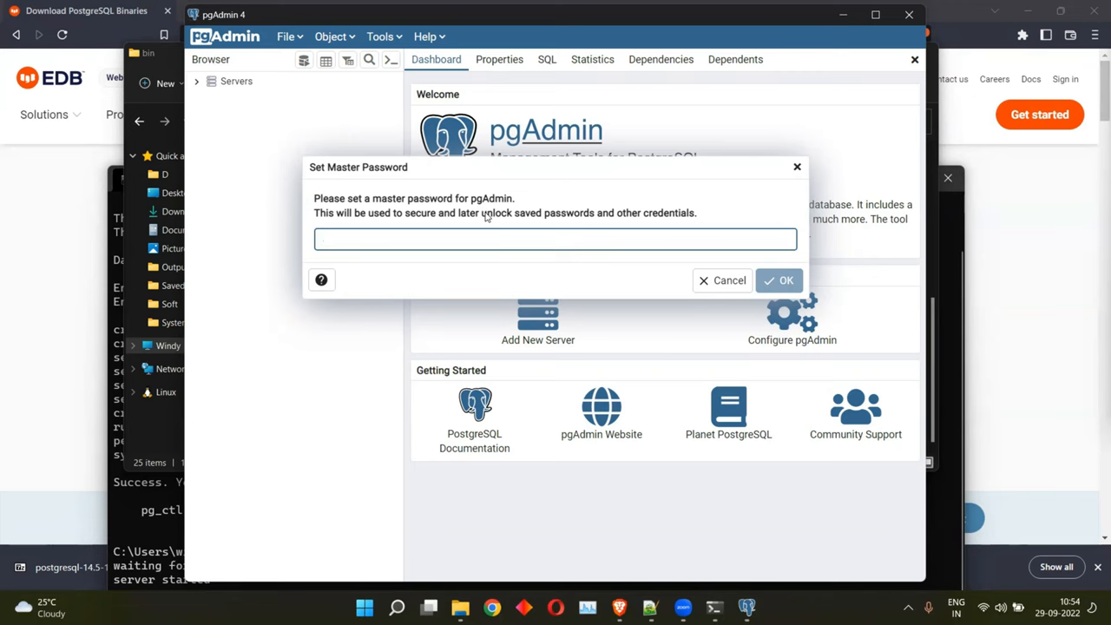
key("Return")
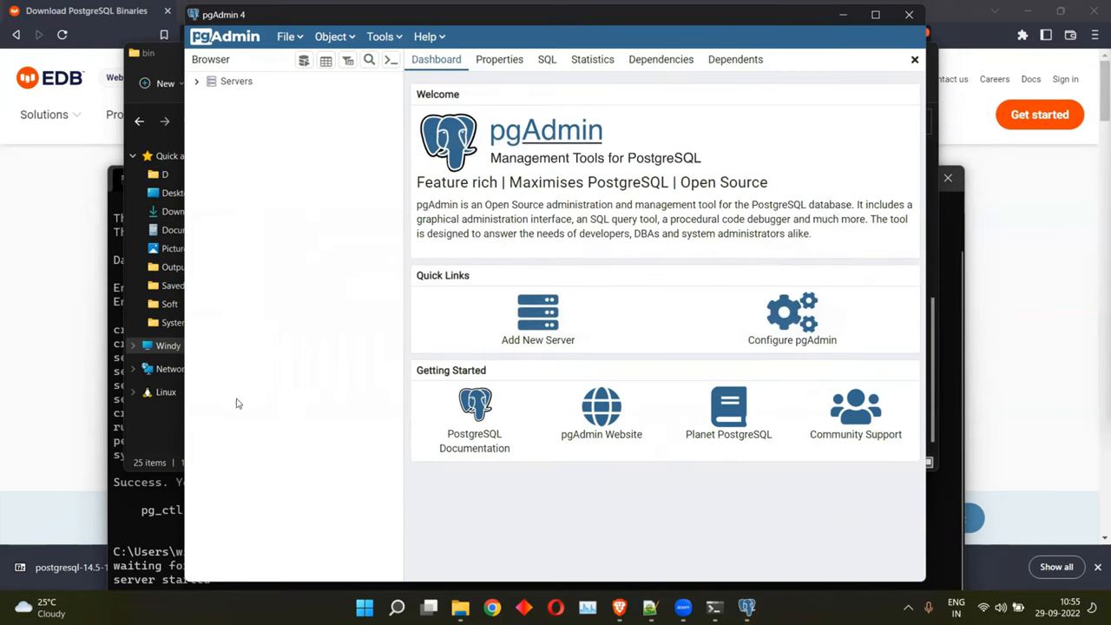
left_click(133, 512)
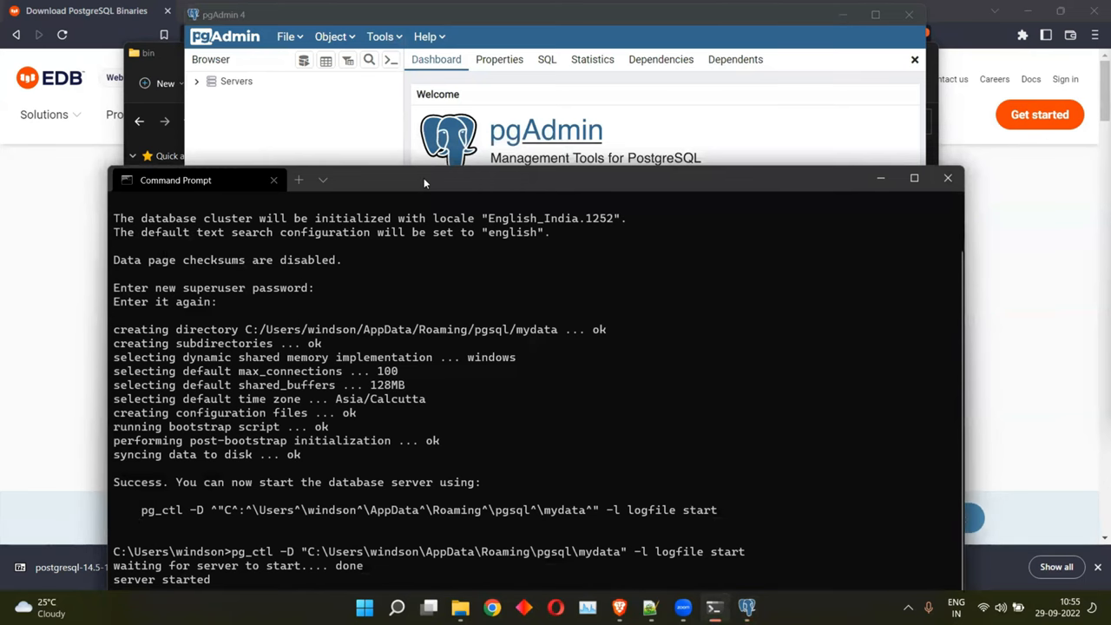
left_click_drag(424, 182, 423, 146)
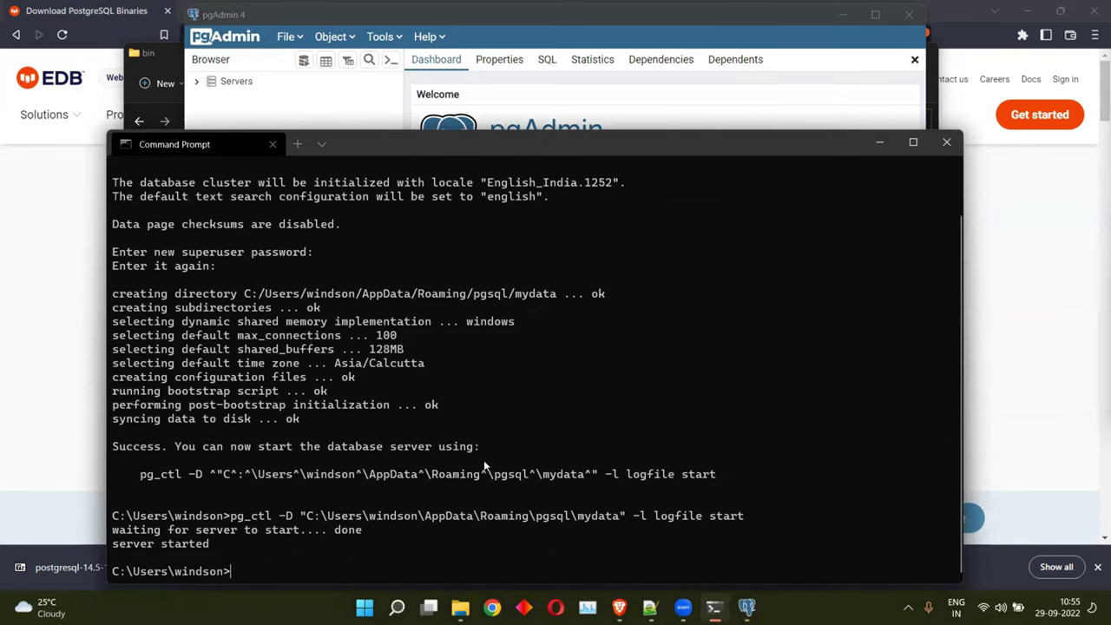
left_click(522, 93)
- Start registering server mydata with host localhost and port 5432 on the Connection settings
left_click(539, 345)
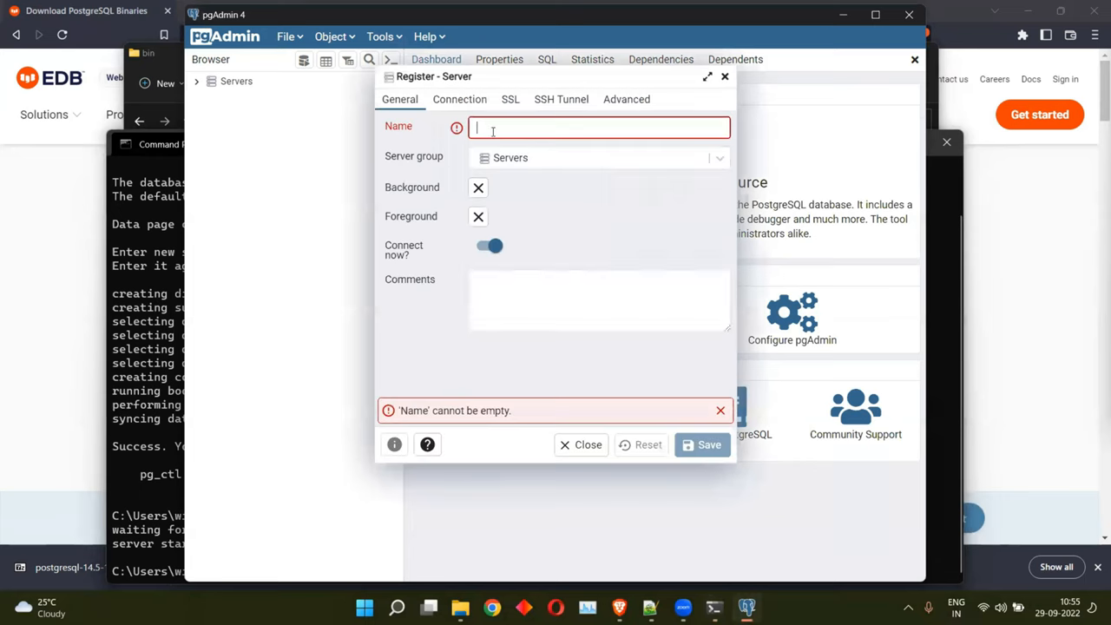
type("test")
left_click(459, 99)
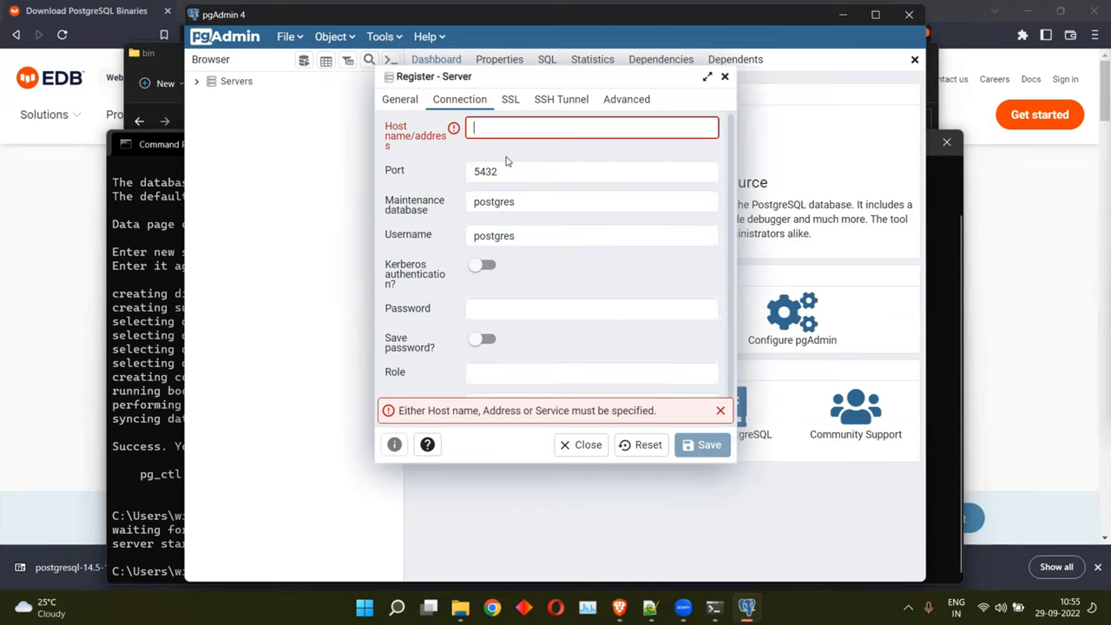
type("l")
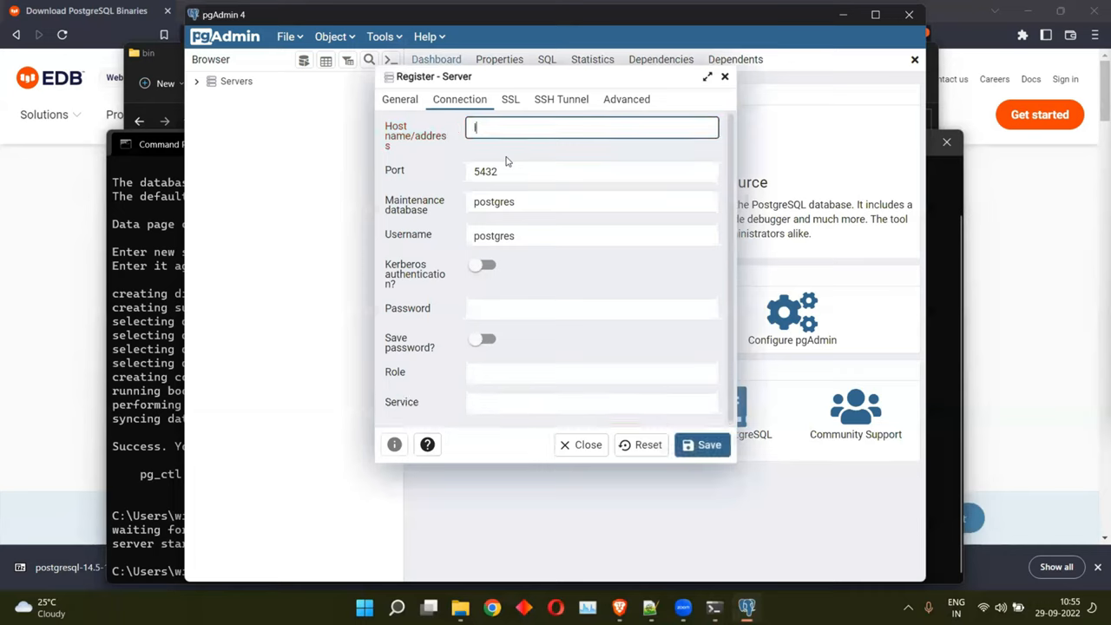
type("ocalhost")
double_click(509, 171)
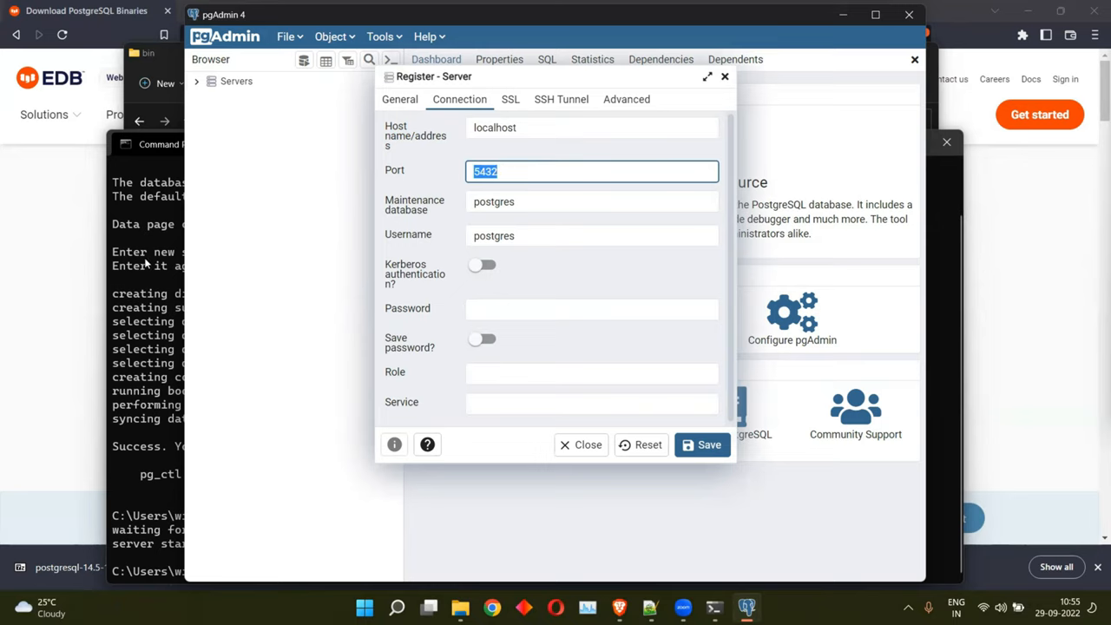
key("Tab")
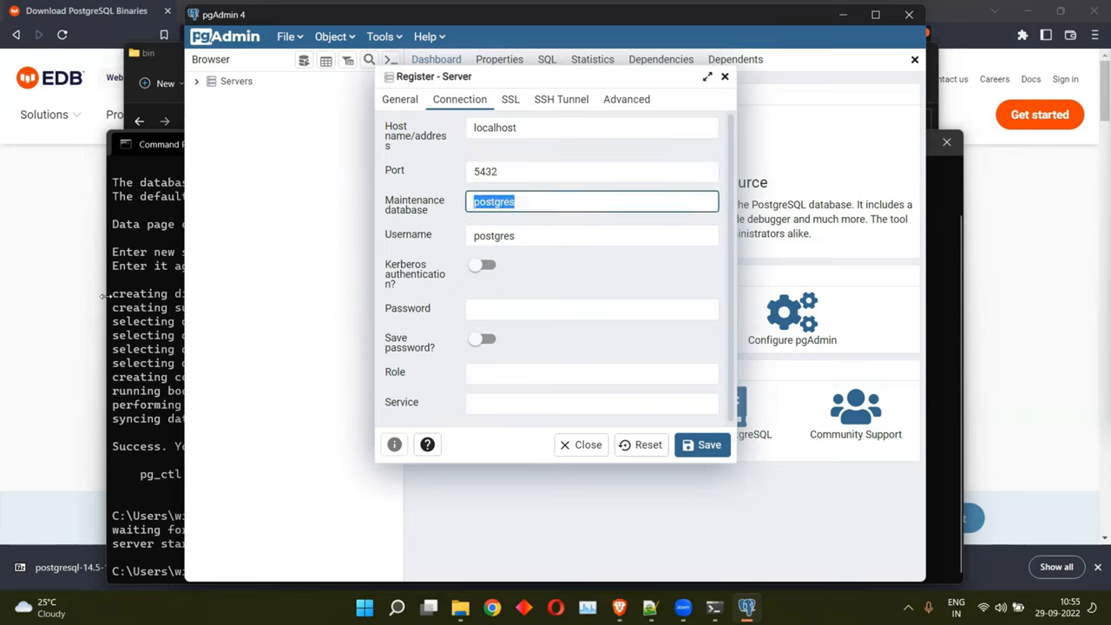
- Check the postgres superuser name and password prompt in the terminal's initdb command
left_click(127, 268)
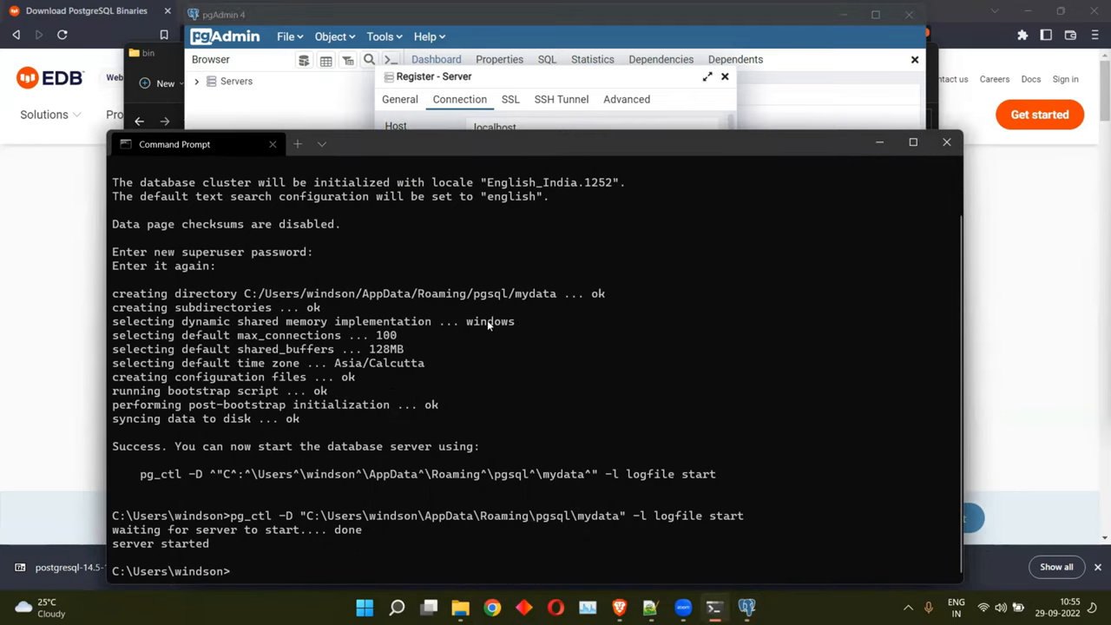
scroll(487, 320, "up", 2)
left_click_drag(640, 184, 687, 187)
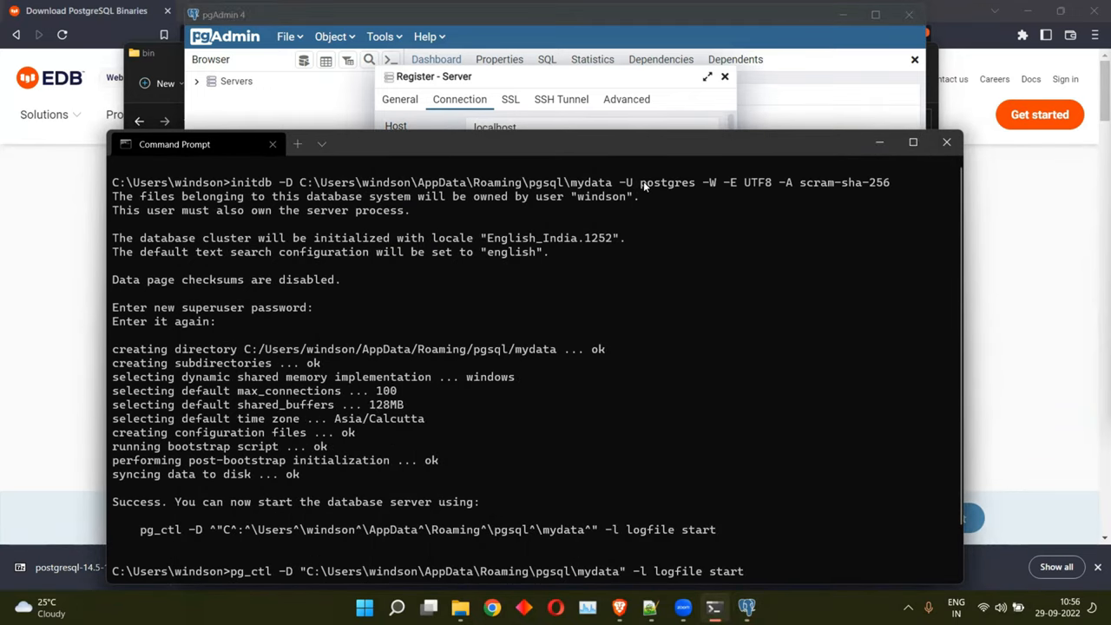
left_click_drag(252, 307, 217, 323)
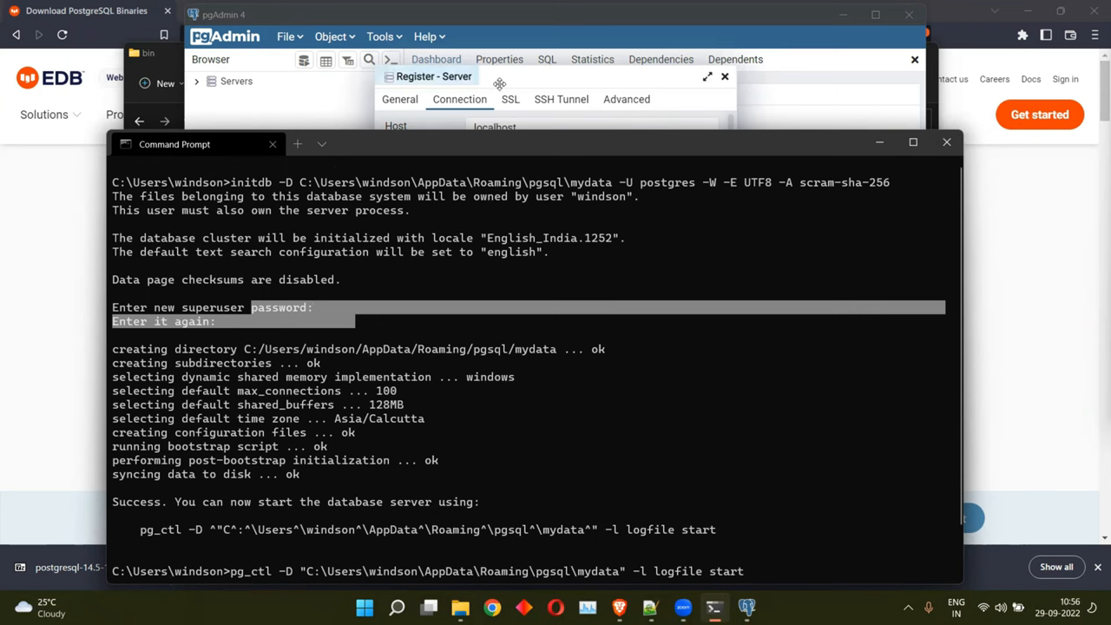
left_click(434, 77)
- Enter the postgres password, enable Save password, and save the mydata server registration
left_click(496, 309)
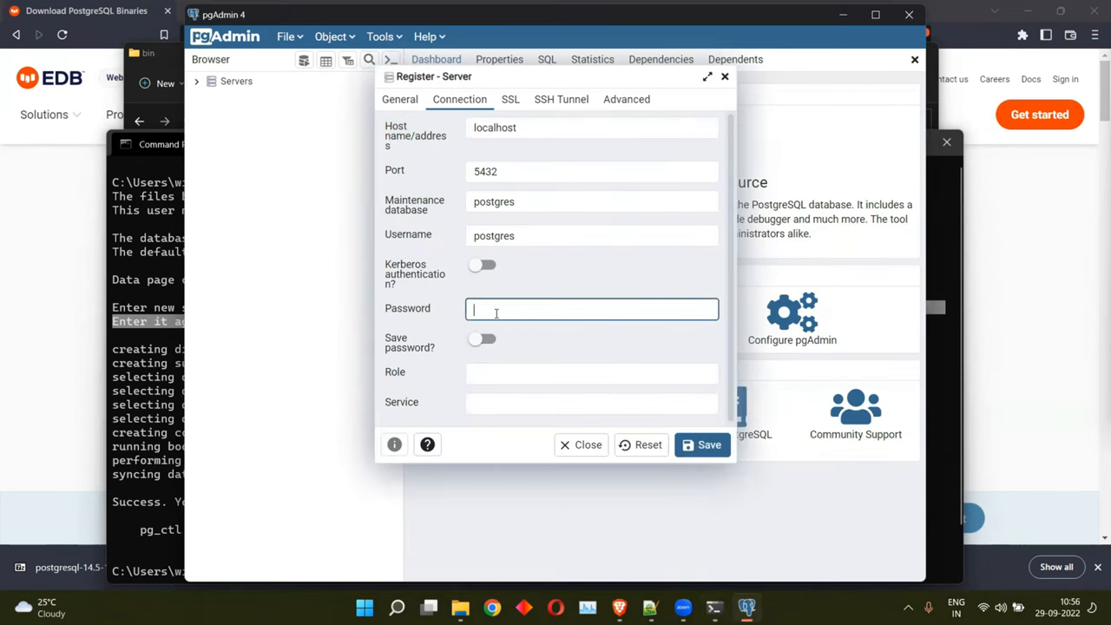
left_click(482, 338)
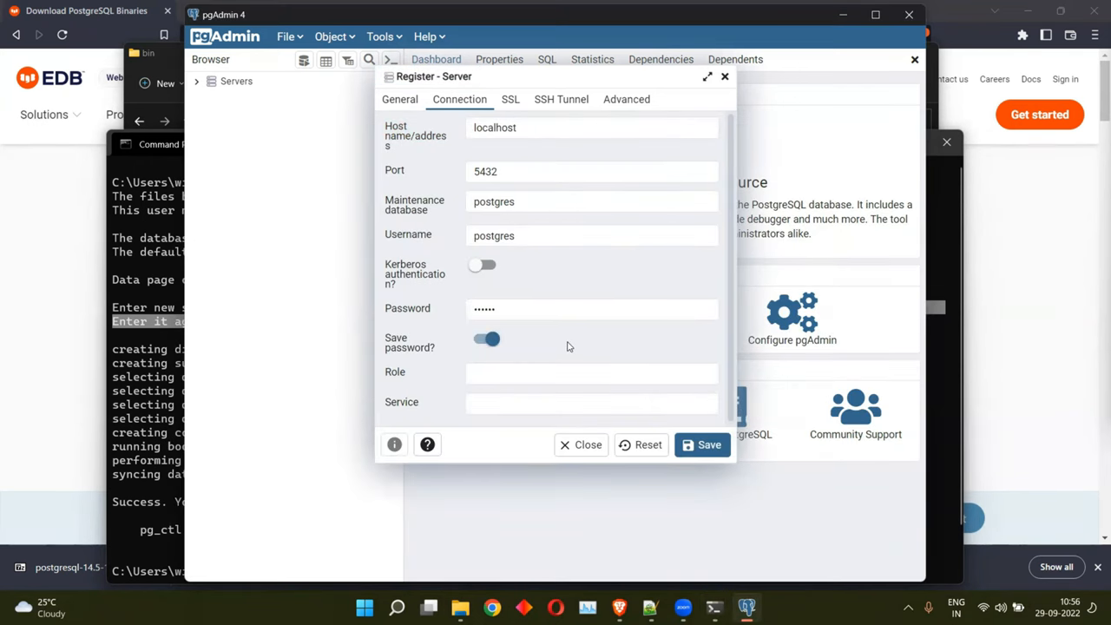
left_click(400, 99)
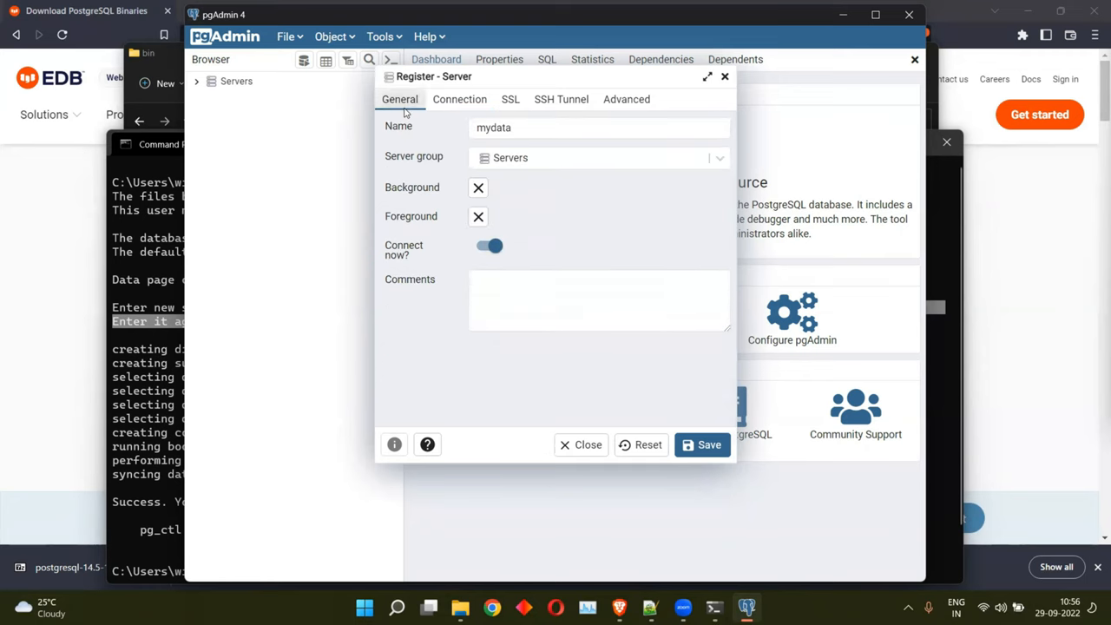
left_click(702, 445)
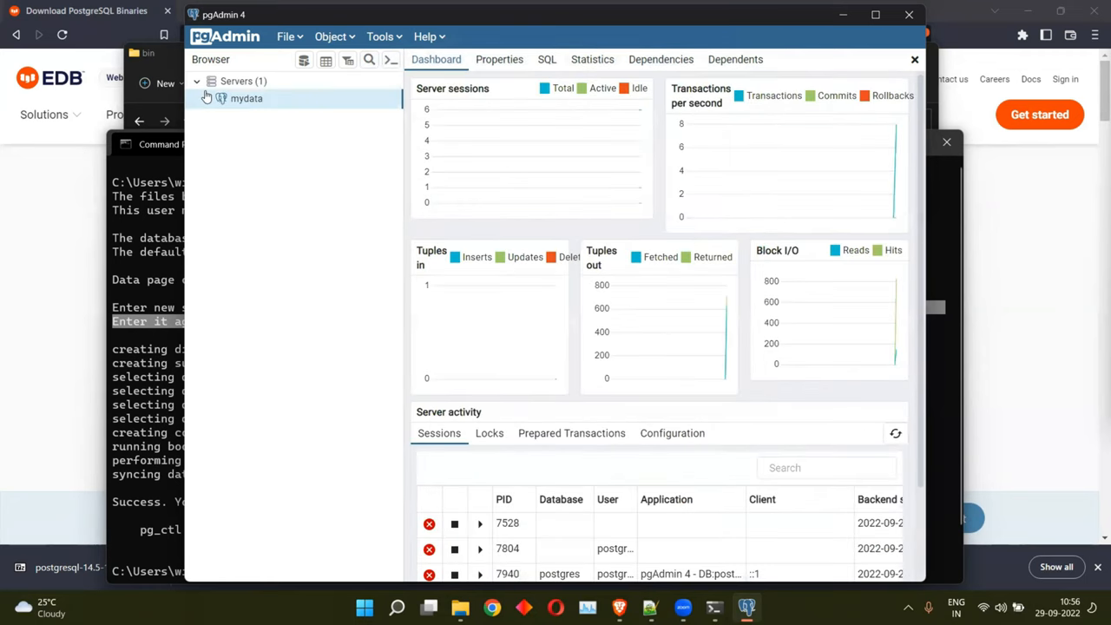
- Expand the mydata server and dismiss its context menu without choosing an action
left_click(247, 98)
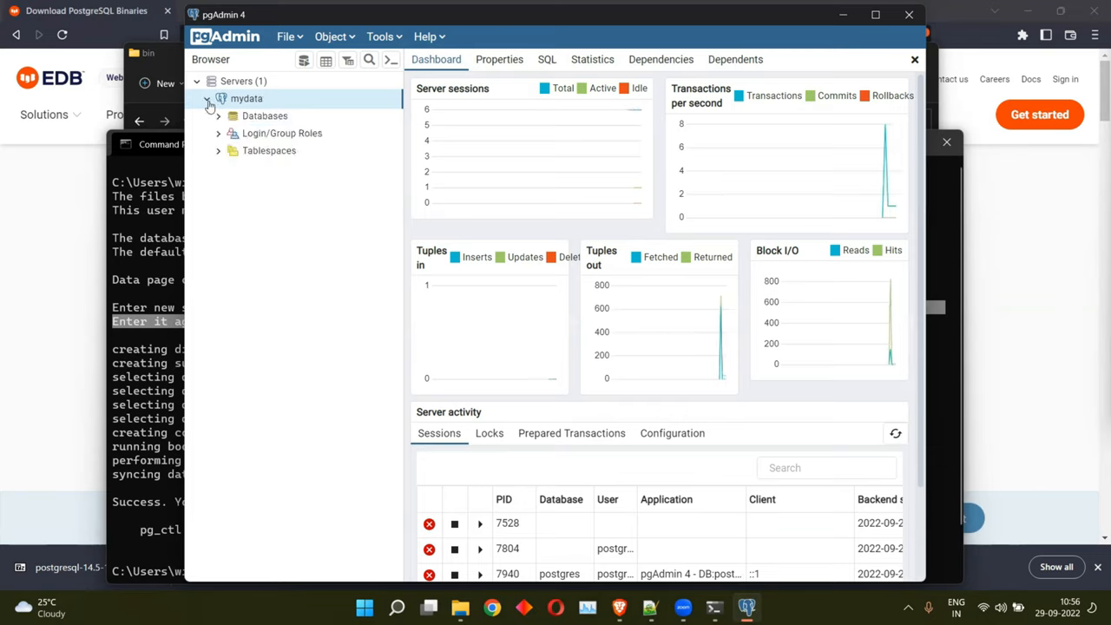
right_click(247, 98)
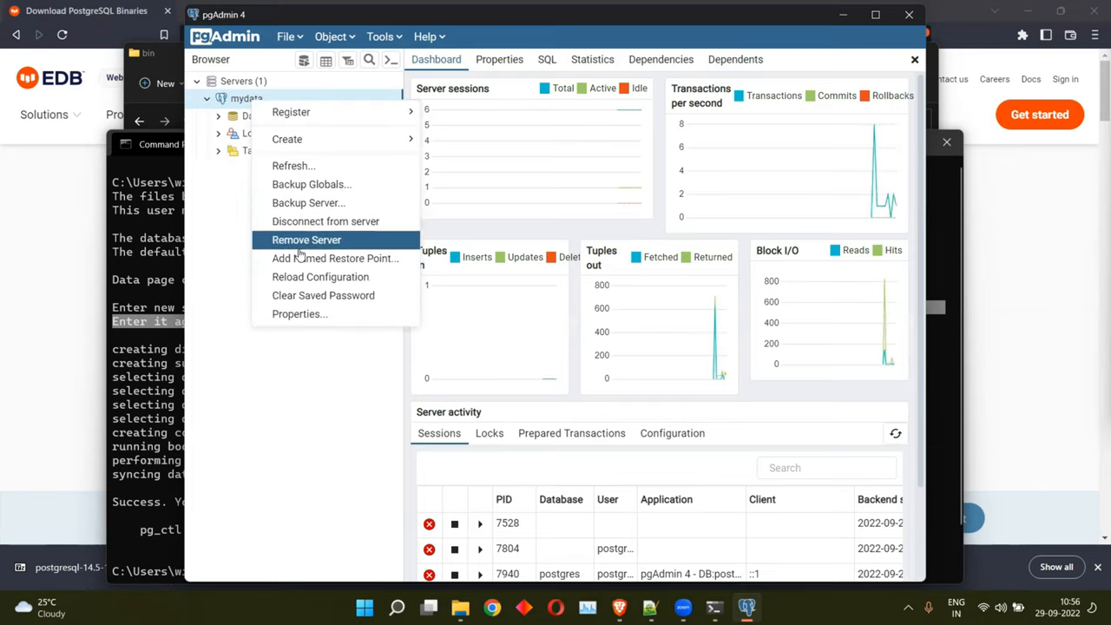
key("Escape")
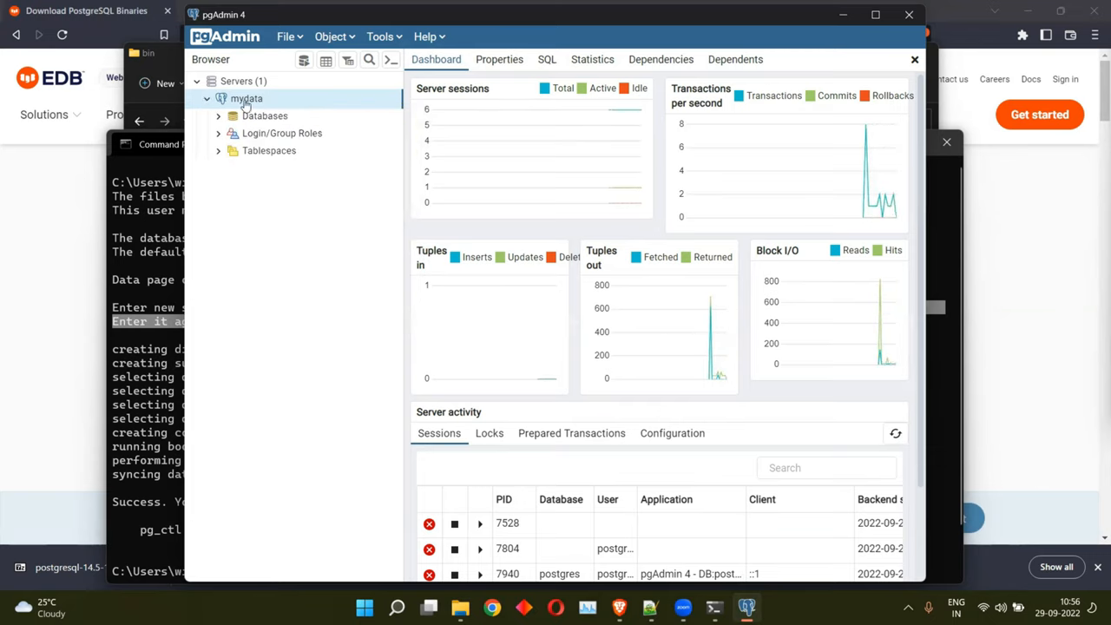
- Expand the server's Databases group and bring up its creation options
left_click(265, 115)
double_click(265, 116)
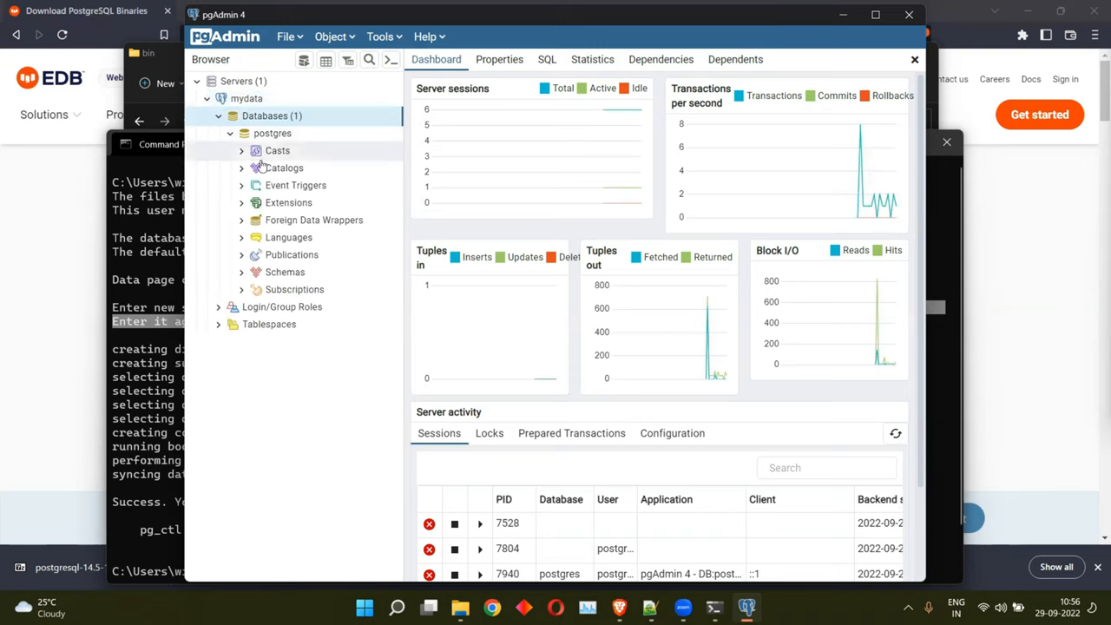
right_click(270, 117)
mouse_move(308, 130)
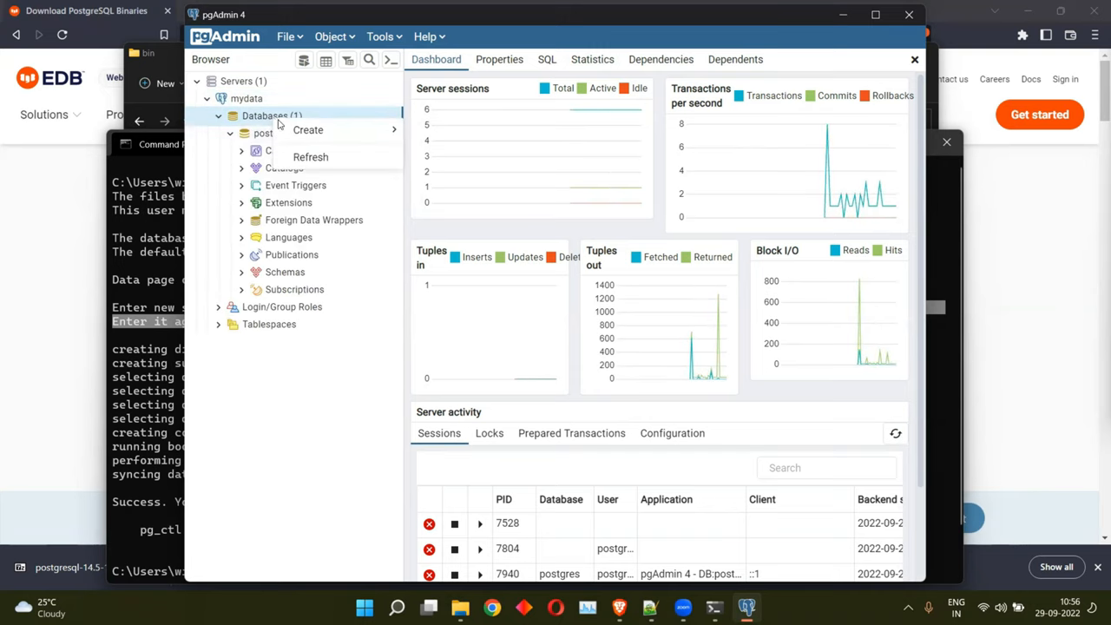
- Create database northwinddb owned by postgres, reviewing its definition, security, parameters and generated SQL before saving
left_click(447, 130)
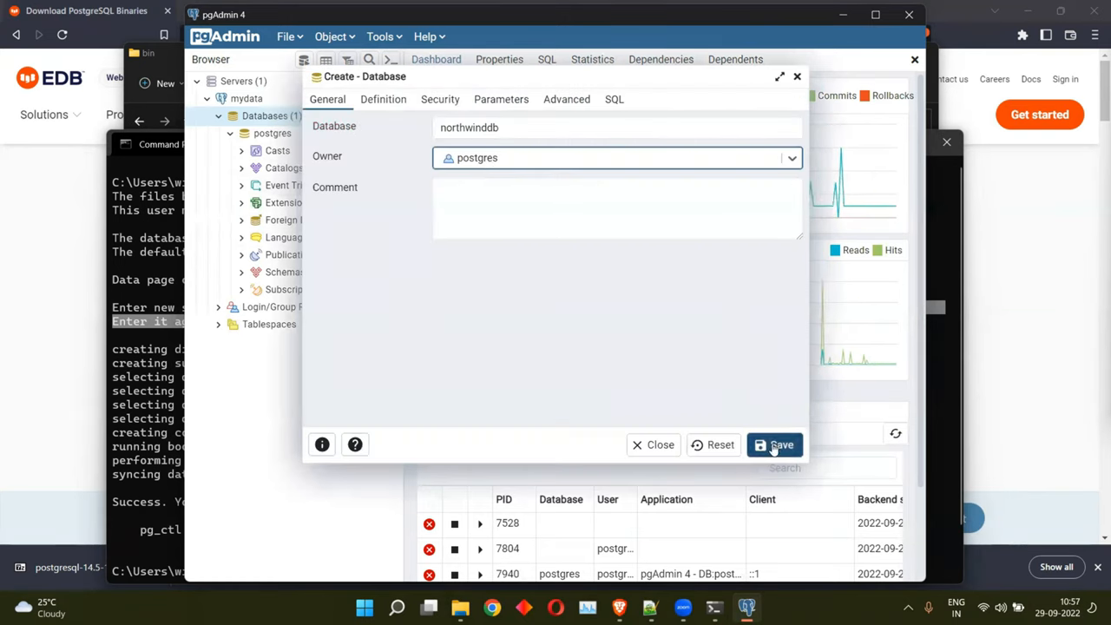
left_click(383, 99)
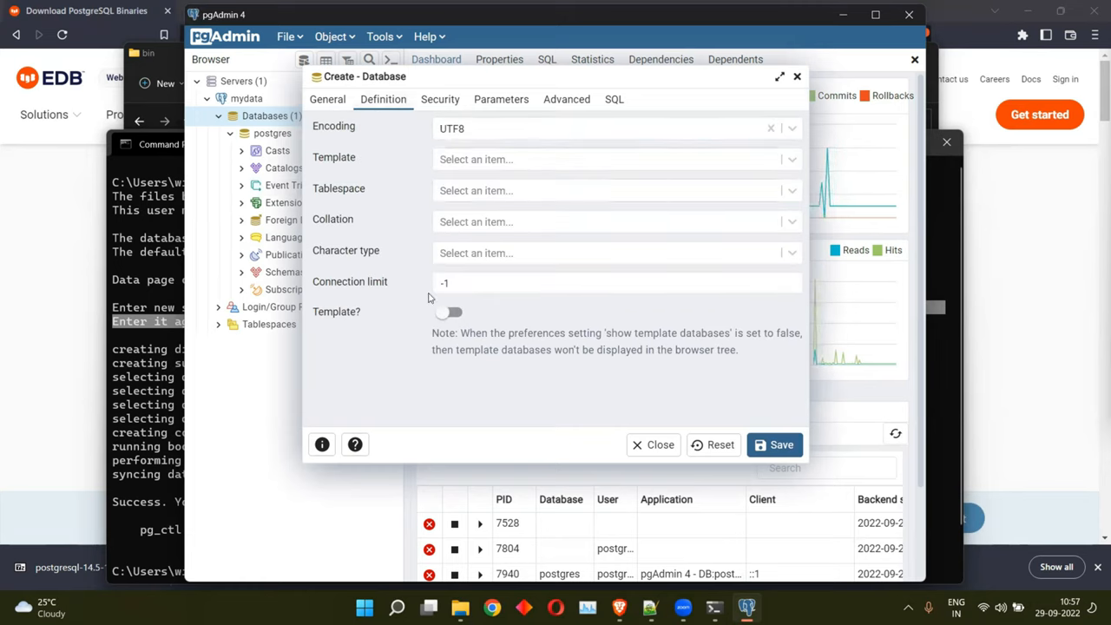
left_click(440, 99)
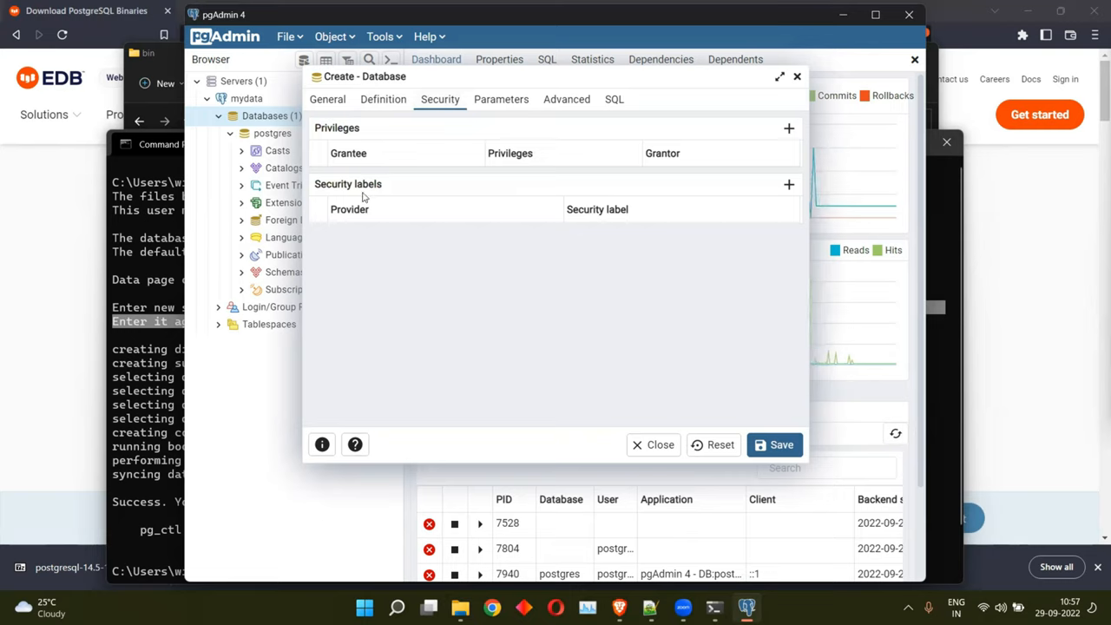
left_click(501, 99)
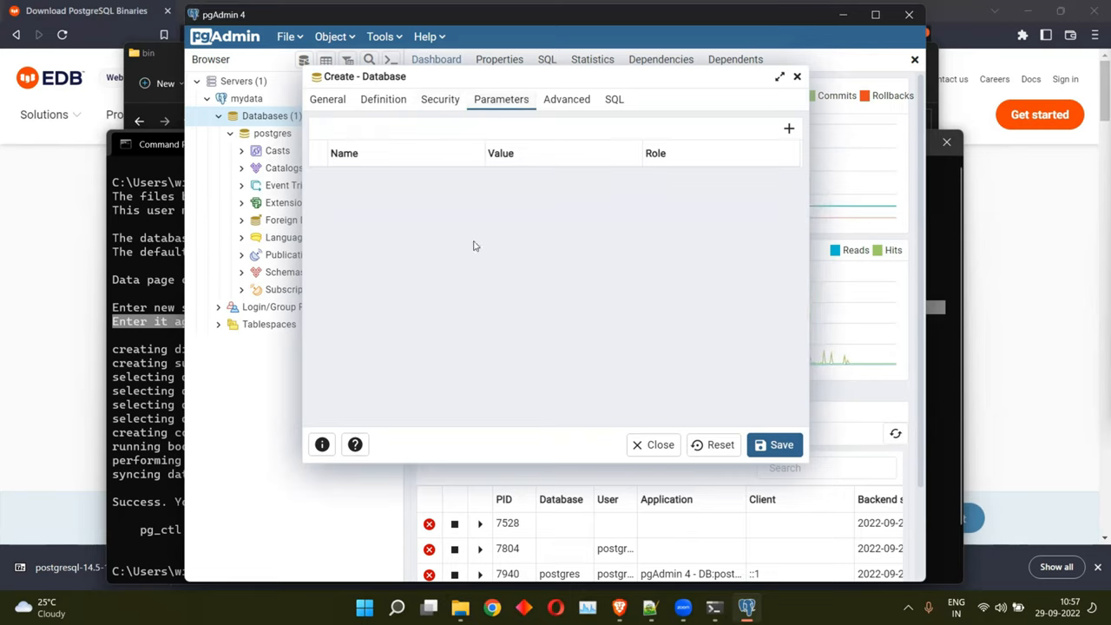
left_click(567, 99)
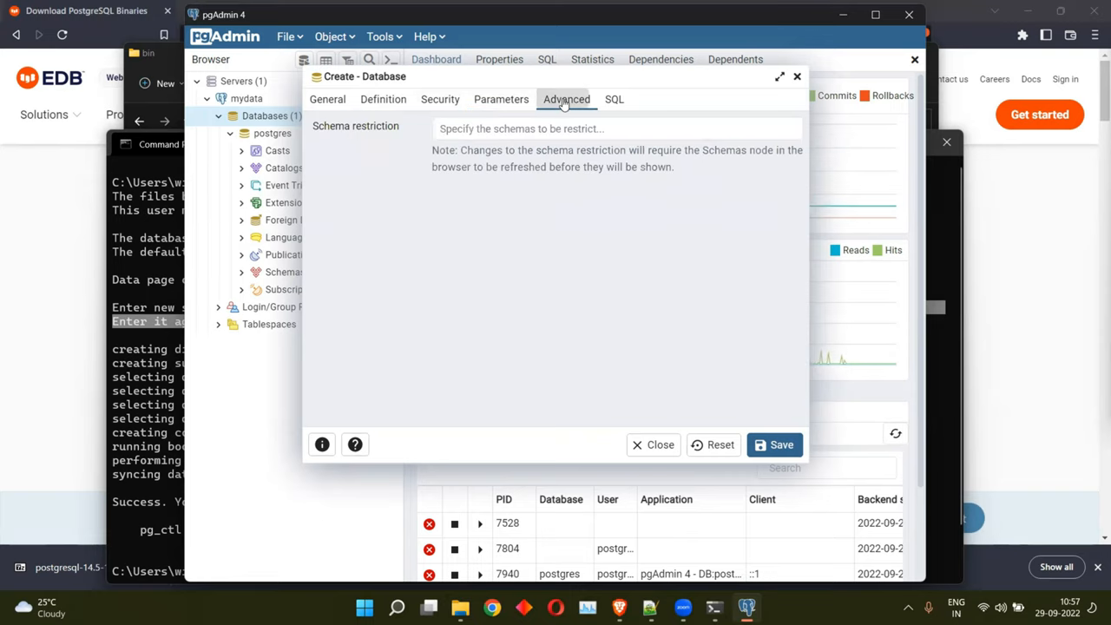
left_click(555, 129)
left_click(613, 99)
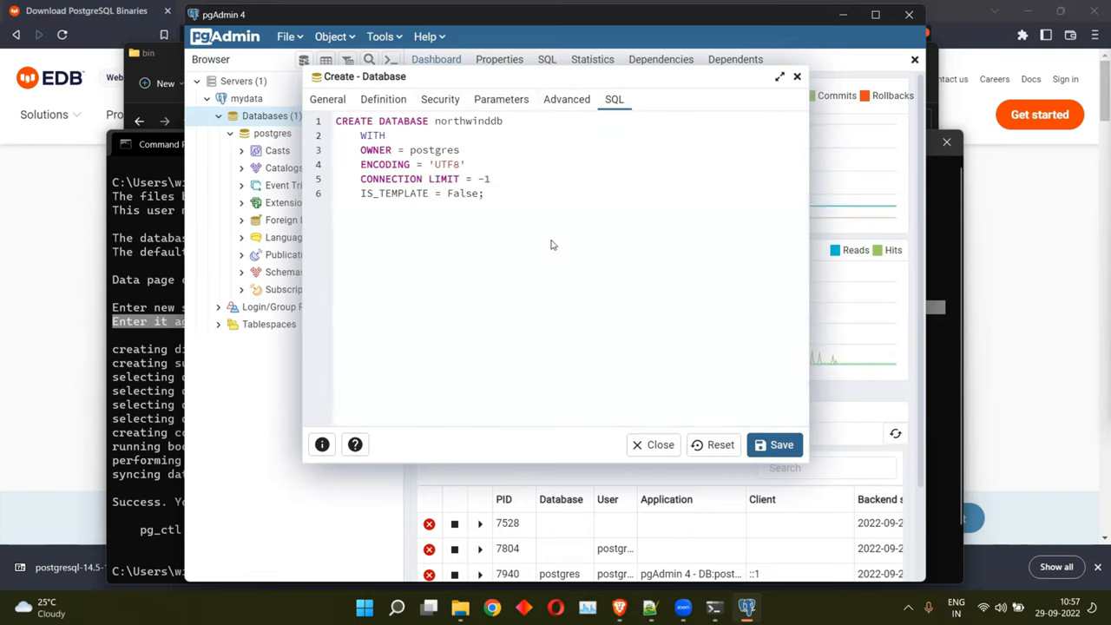
left_click_drag(434, 169, 553, 214)
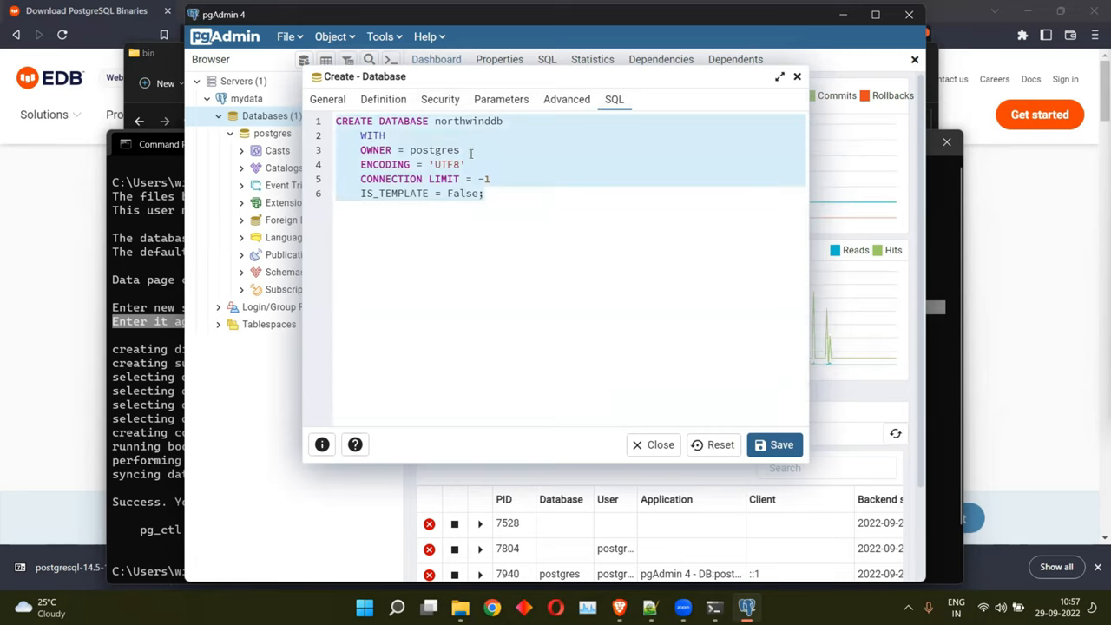
left_click(775, 444)
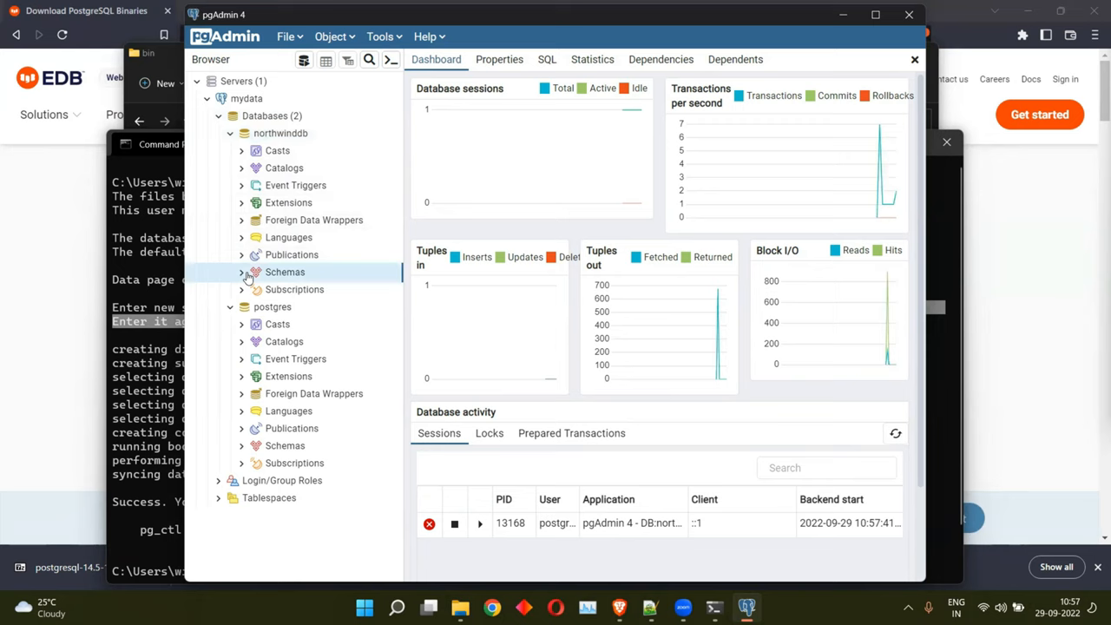
- Expand northwinddb's public schema and bring up the Tables group's creation options
left_click(243, 273)
left_click(260, 289)
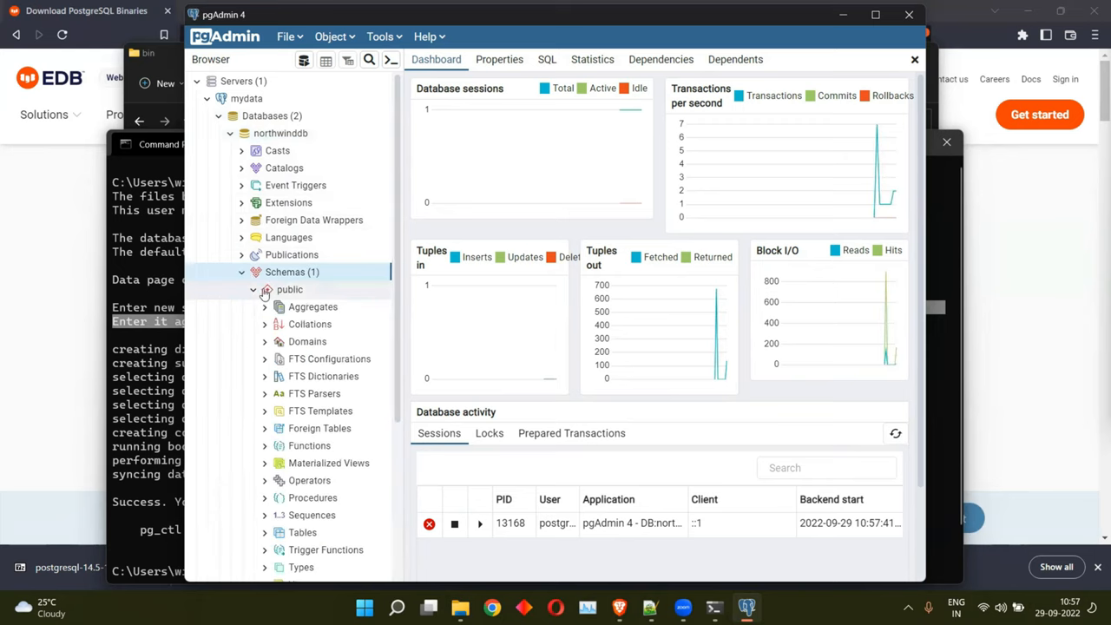
scroll(286, 347, "down", 2)
left_click(302, 387)
scroll(302, 387, "down", 2)
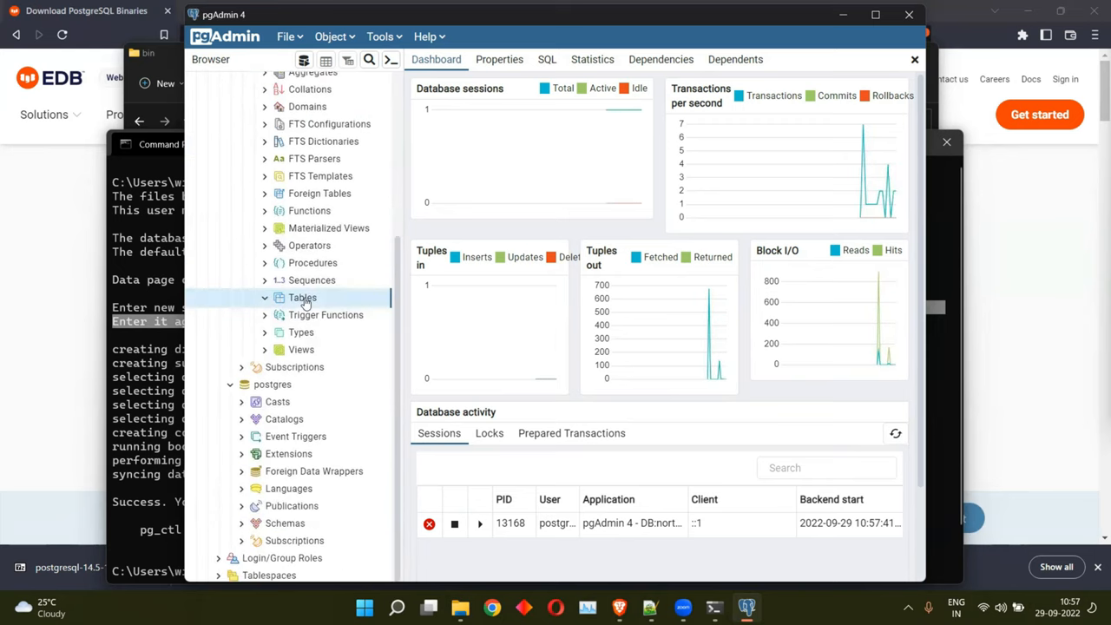
right_click(302, 298)
- Start a new customer table and add an integer primary-key column Id
left_click(473, 313)
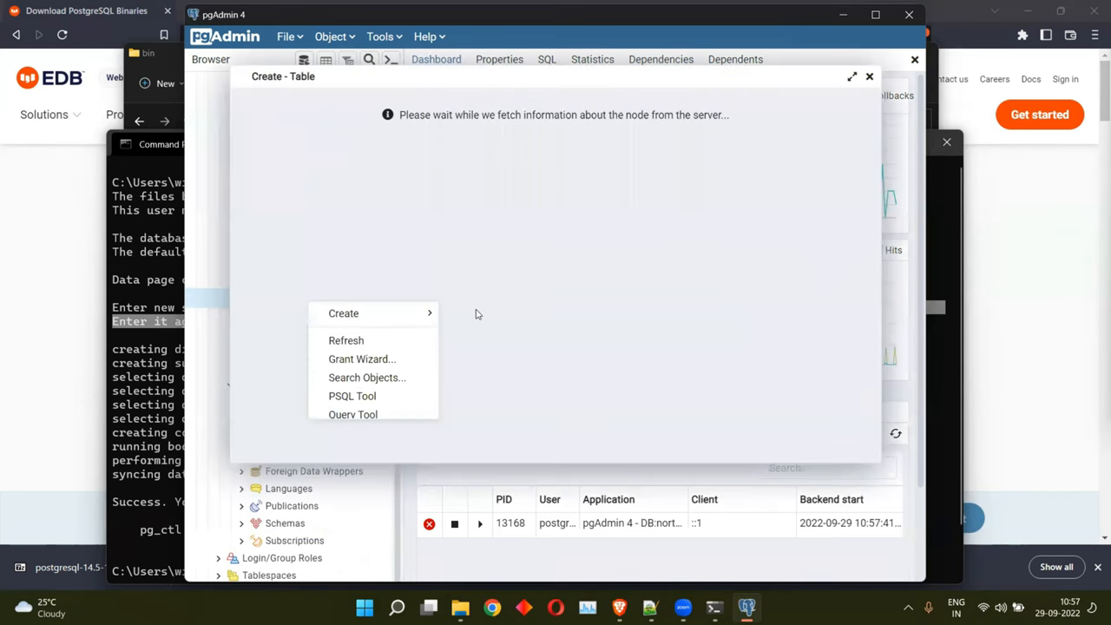
type("customer")
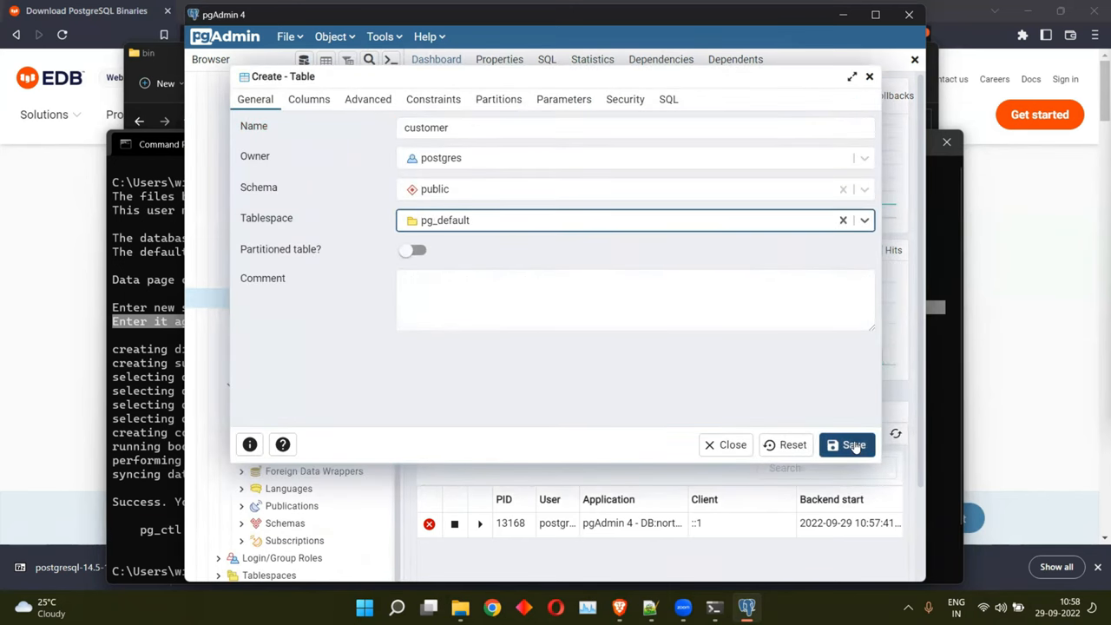
left_click(308, 99)
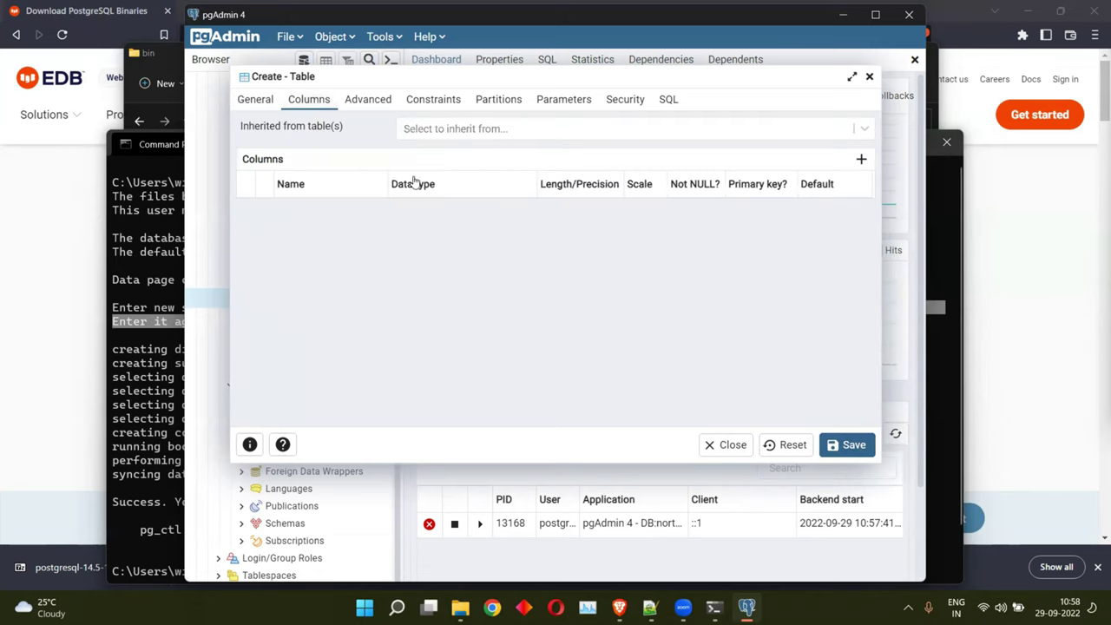
left_click(861, 159)
type("Id")
left_click(460, 212)
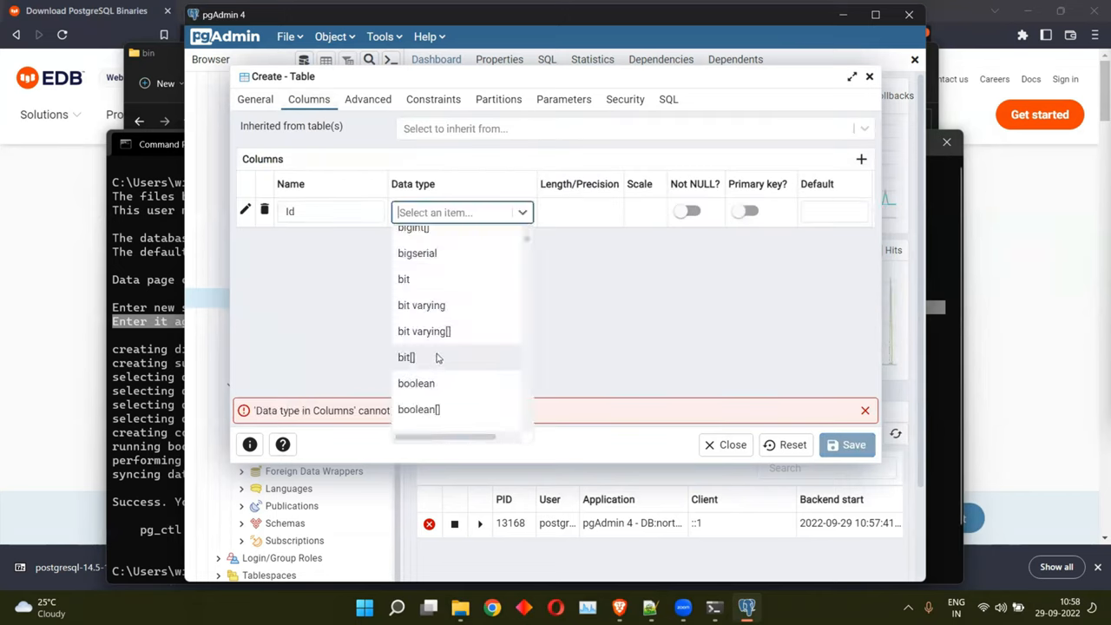
type("int")
key("Return")
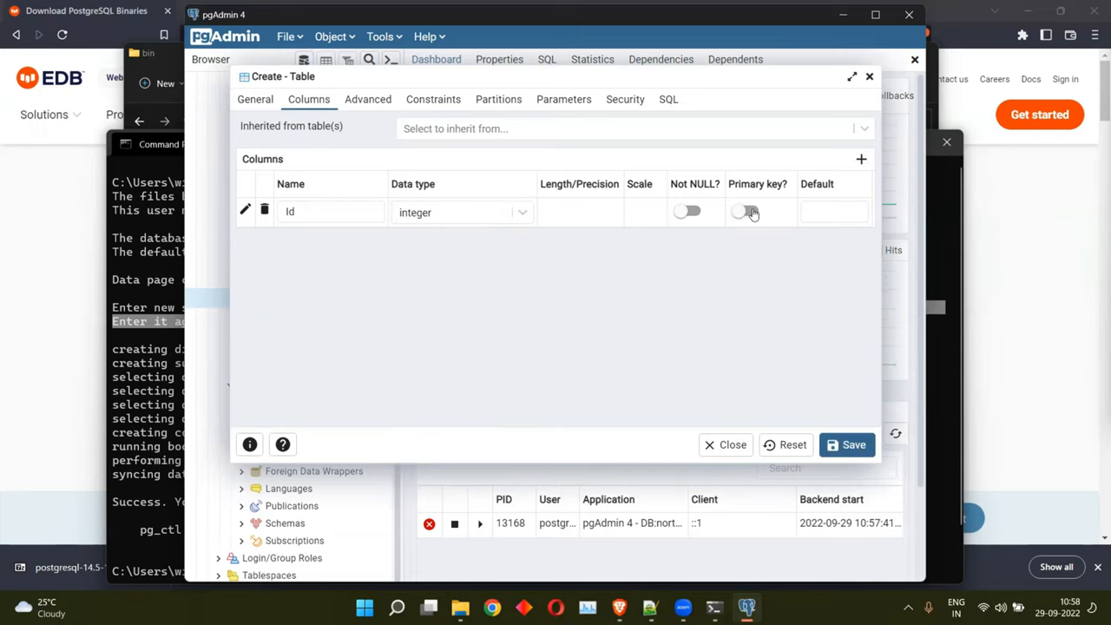
left_click(747, 210)
- Add a non-null character varying column name and save the customer table
left_click(859, 160)
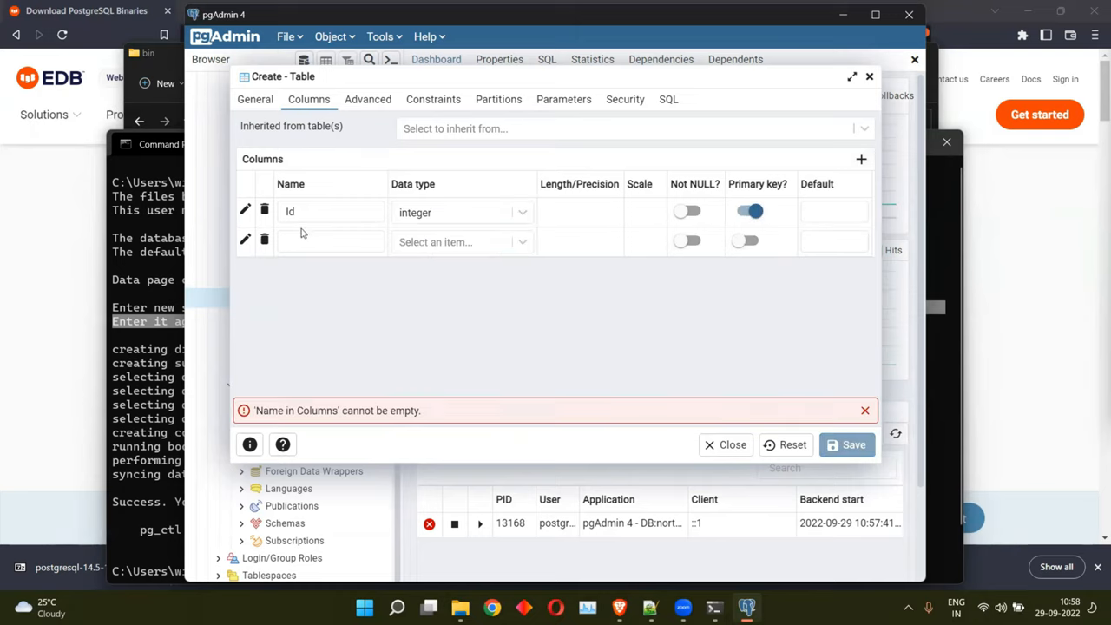
left_click(330, 240)
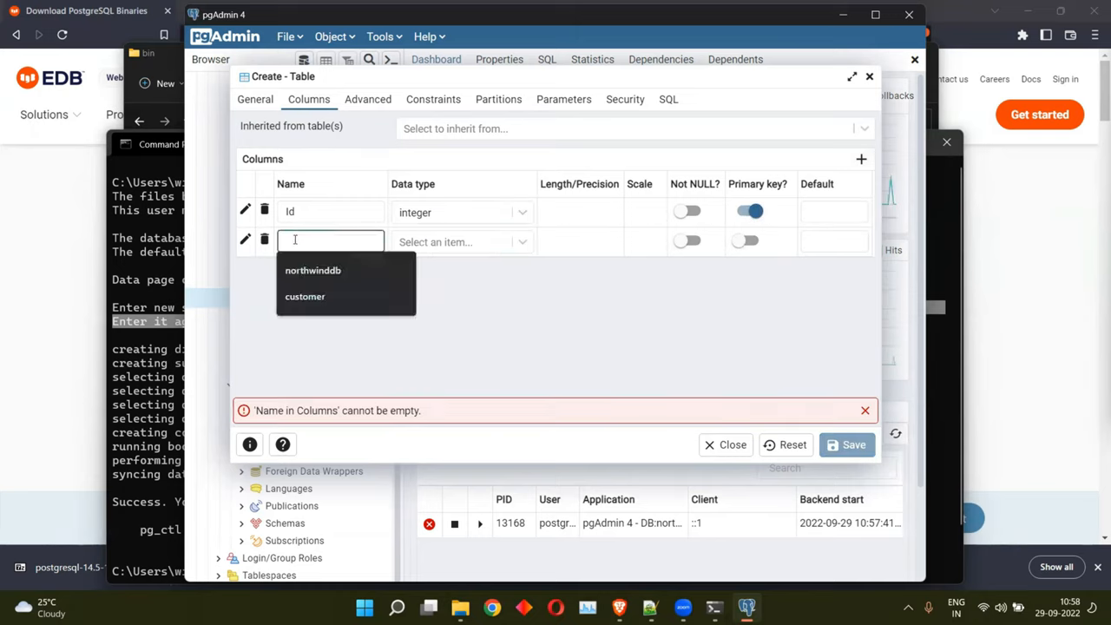
type("name")
left_click(520, 242)
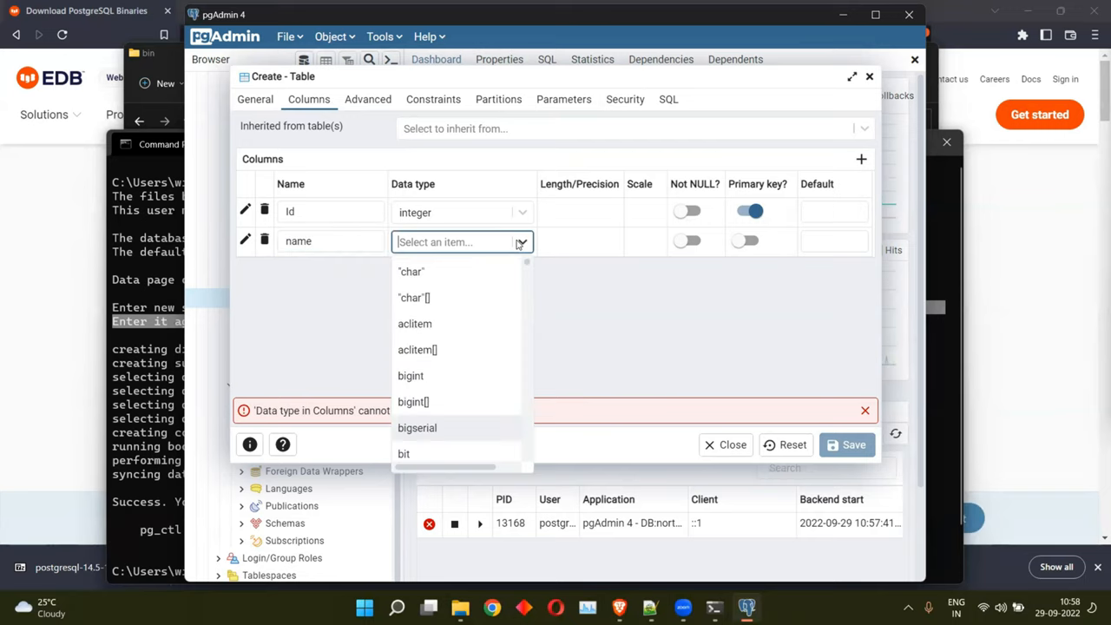
type("var")
left_click(441, 321)
left_click(687, 240)
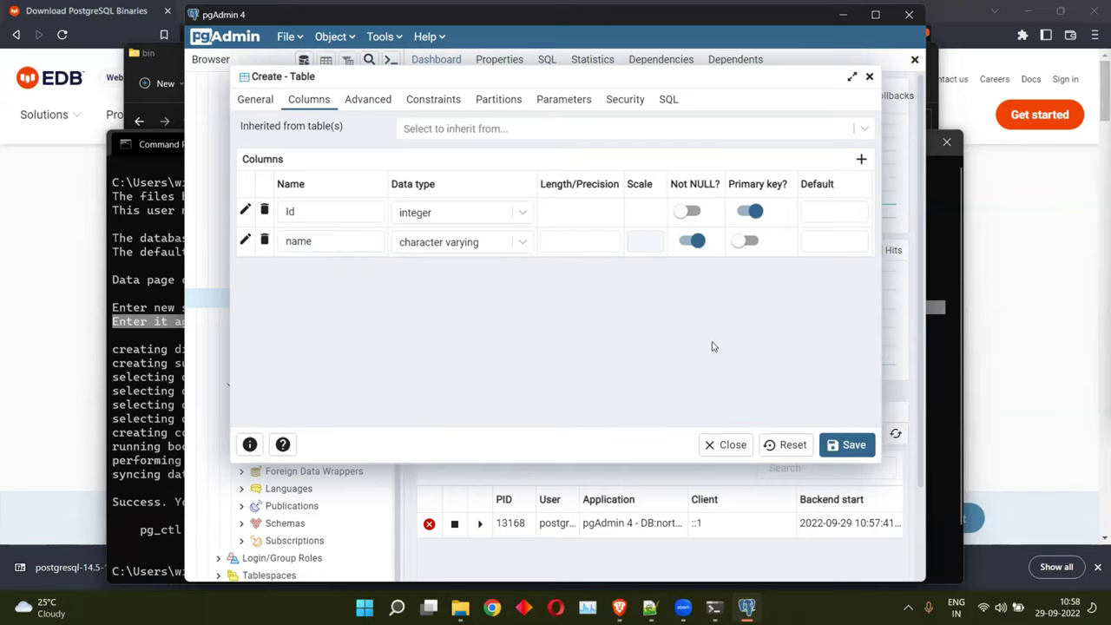
left_click(847, 444)
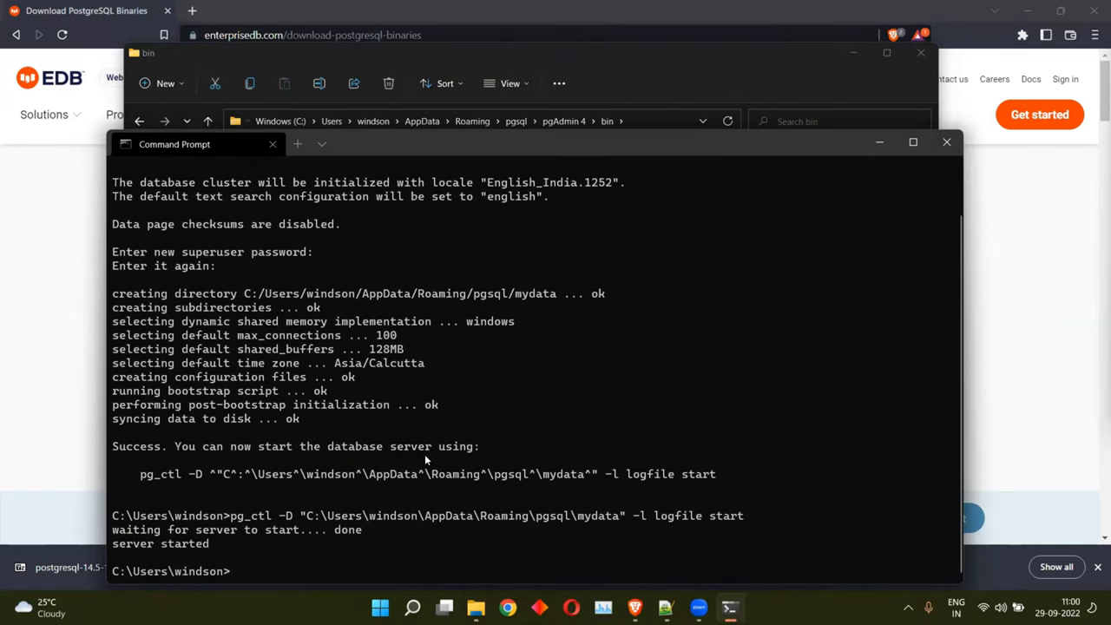
- Recall the pg_ctl command for mydata and begin replacing its start action with stop
key("Up")
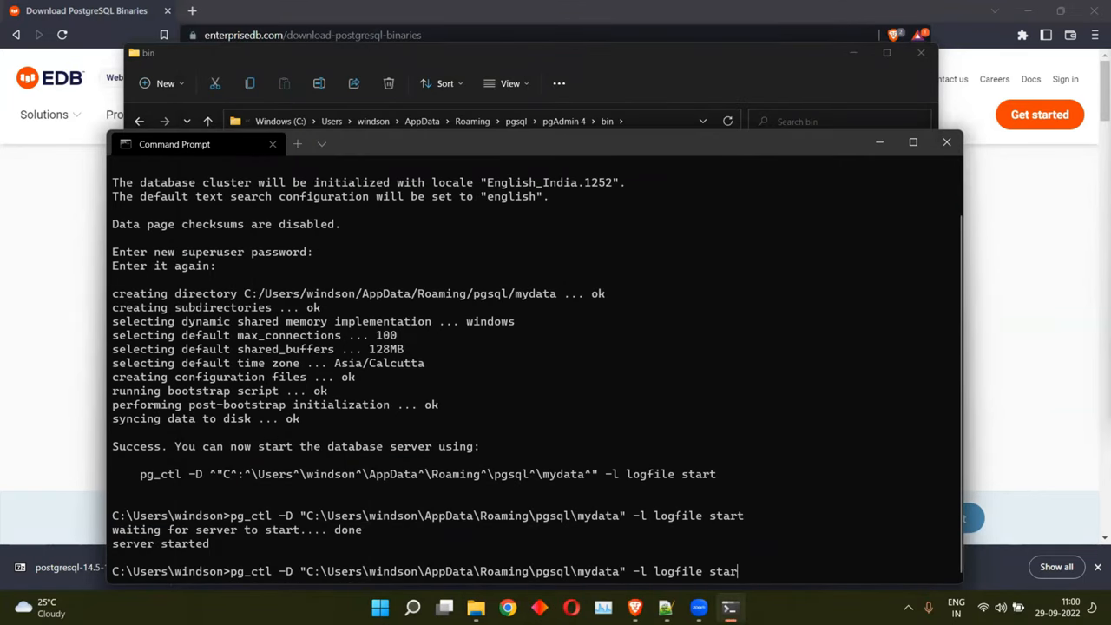
key("BackSpace")
key("BackSpace")
key("BackSpace")
key("BackSpace")
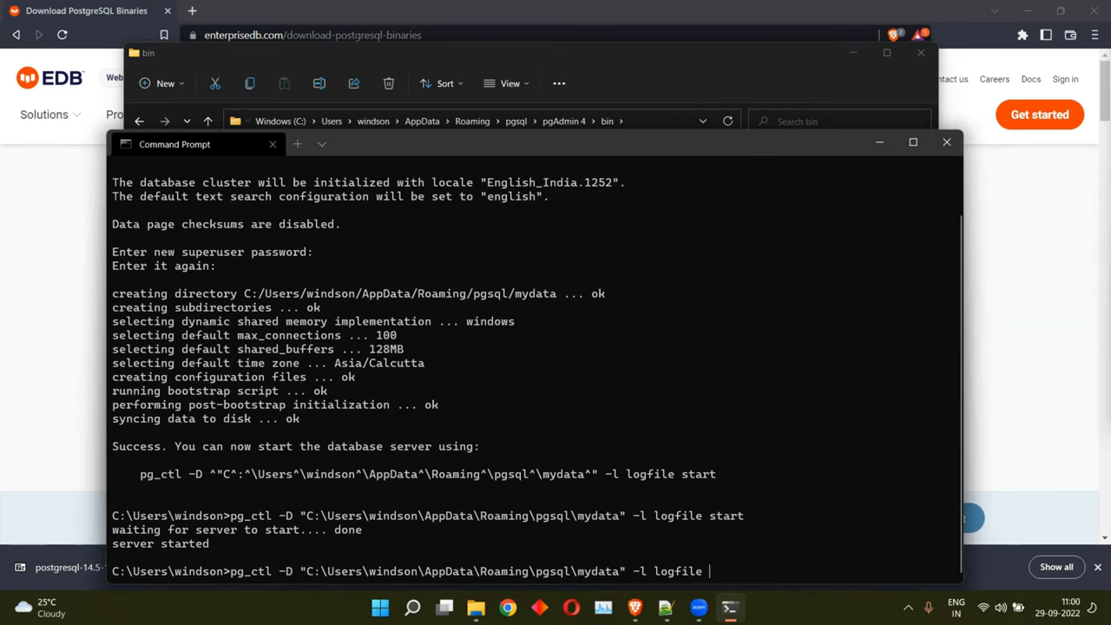